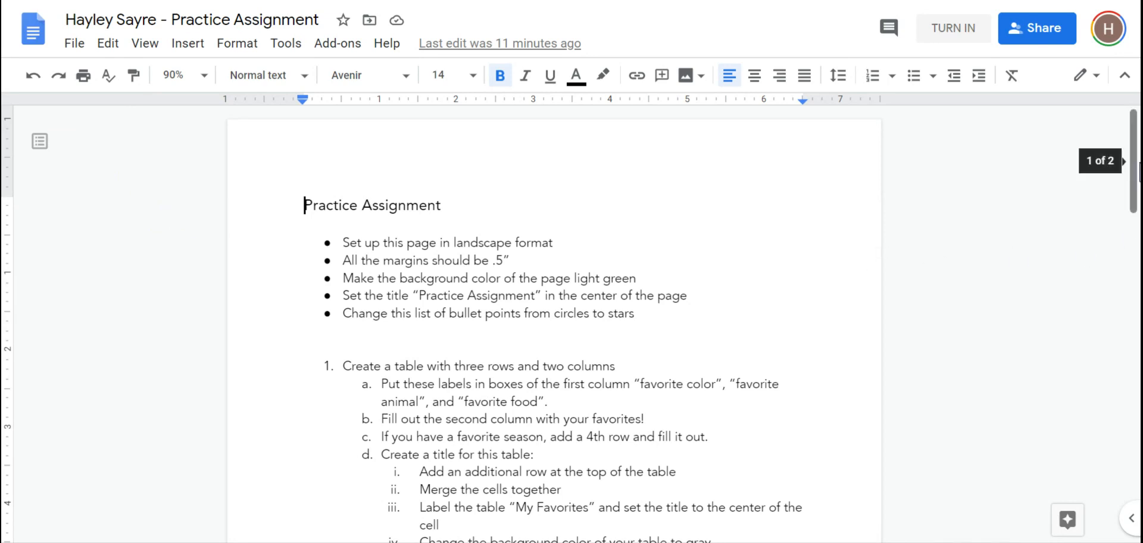
Step: Change the document's page orientation to landscape
drag(1134, 159, 1134, 181)
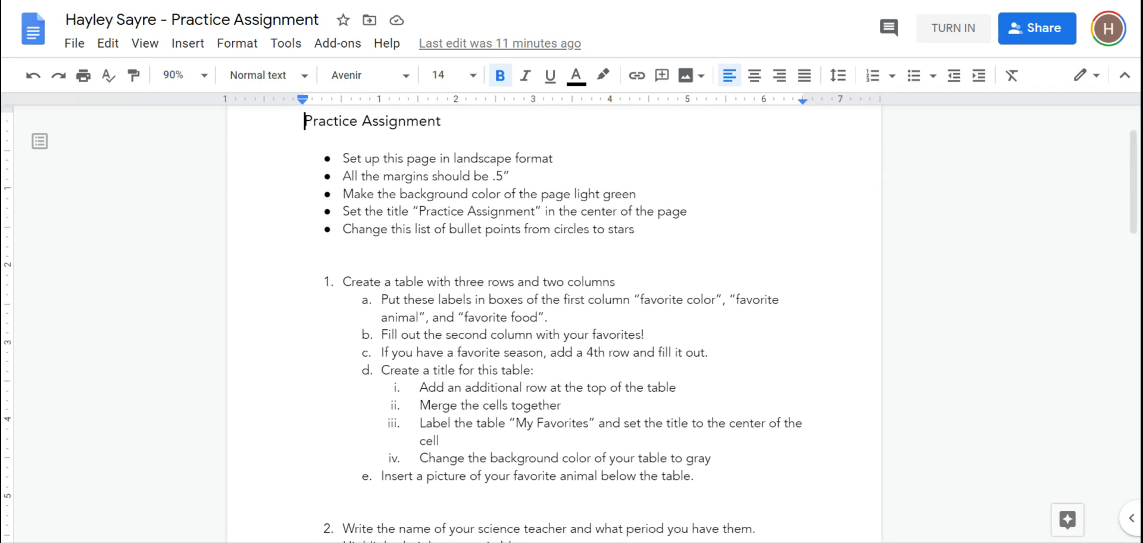
scroll(554, 322, up, 2)
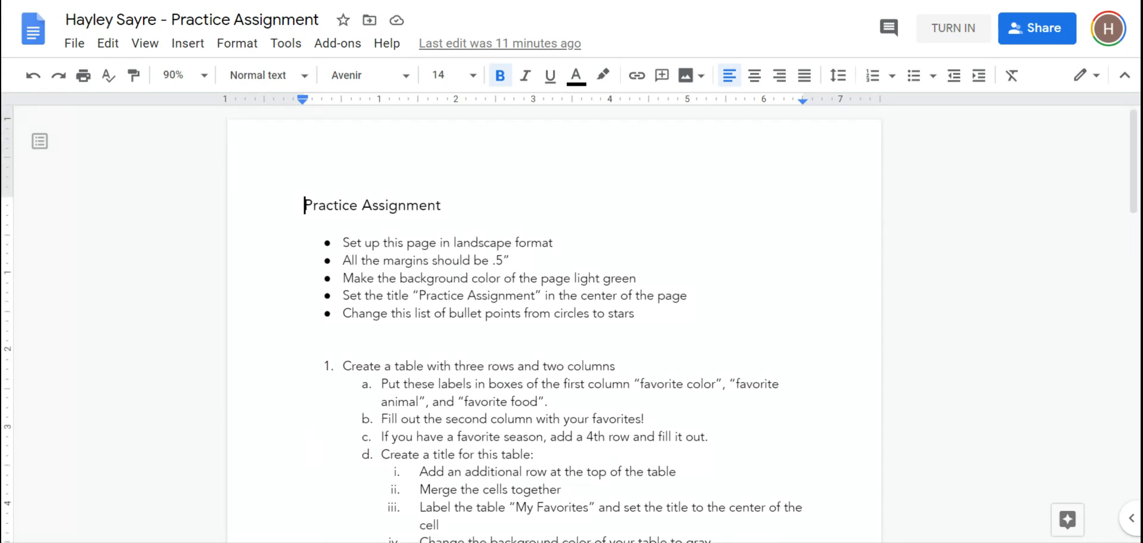
click(198, 76)
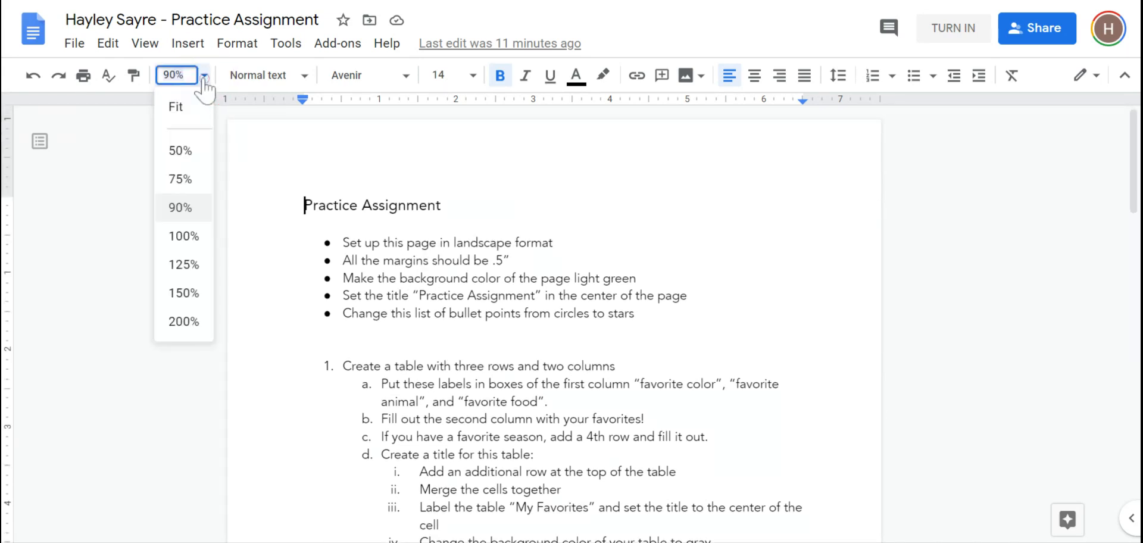
click(181, 150)
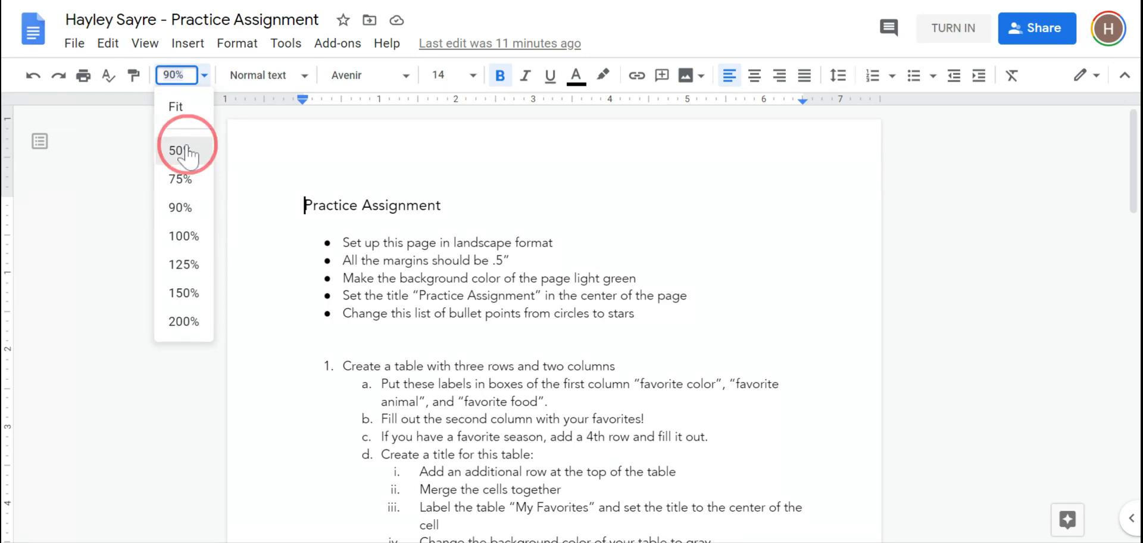
drag(1135, 147, 1134, 128)
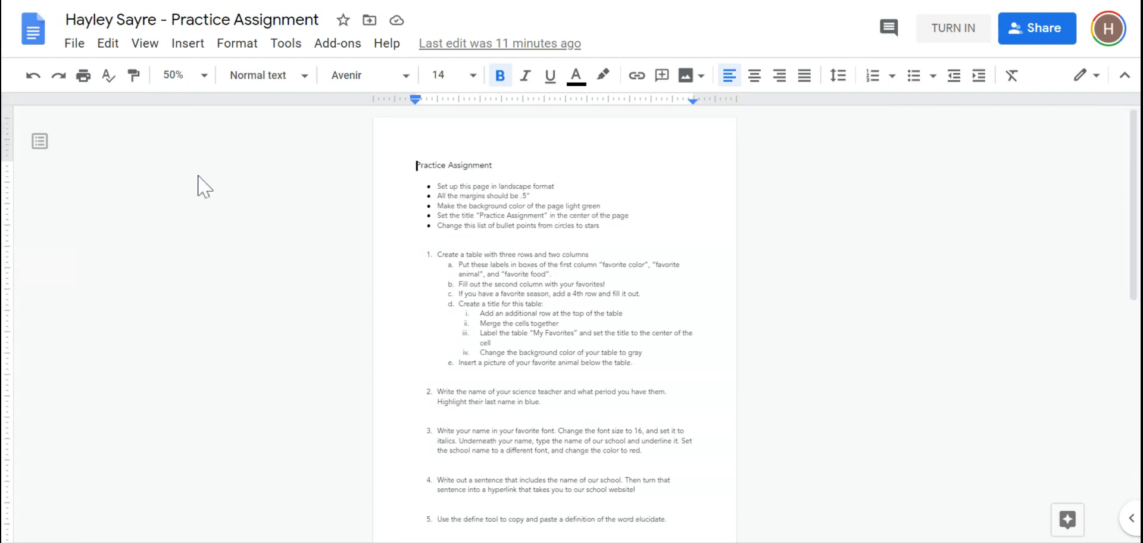
click(74, 44)
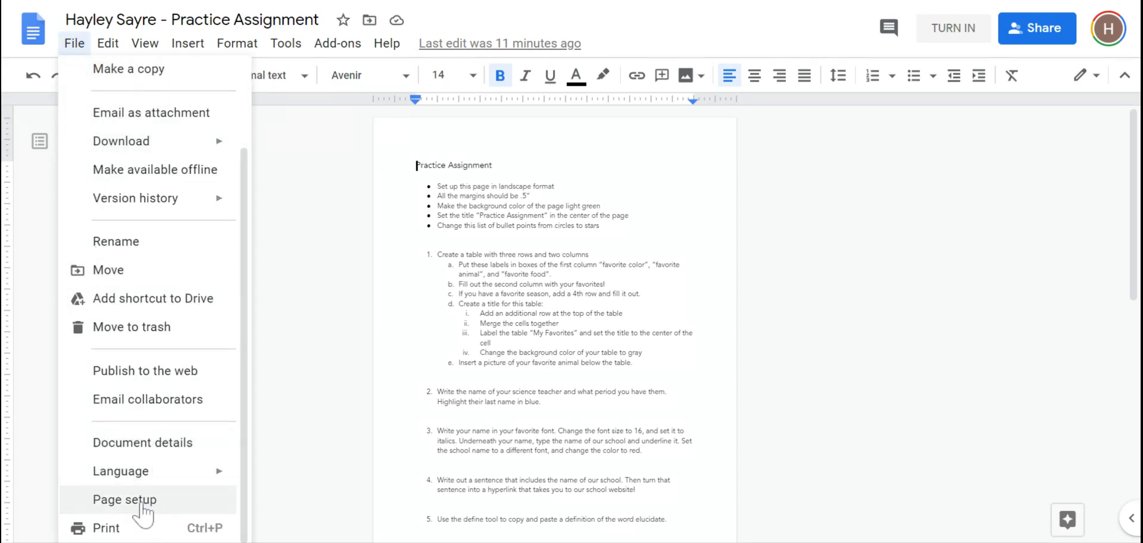
click(141, 504)
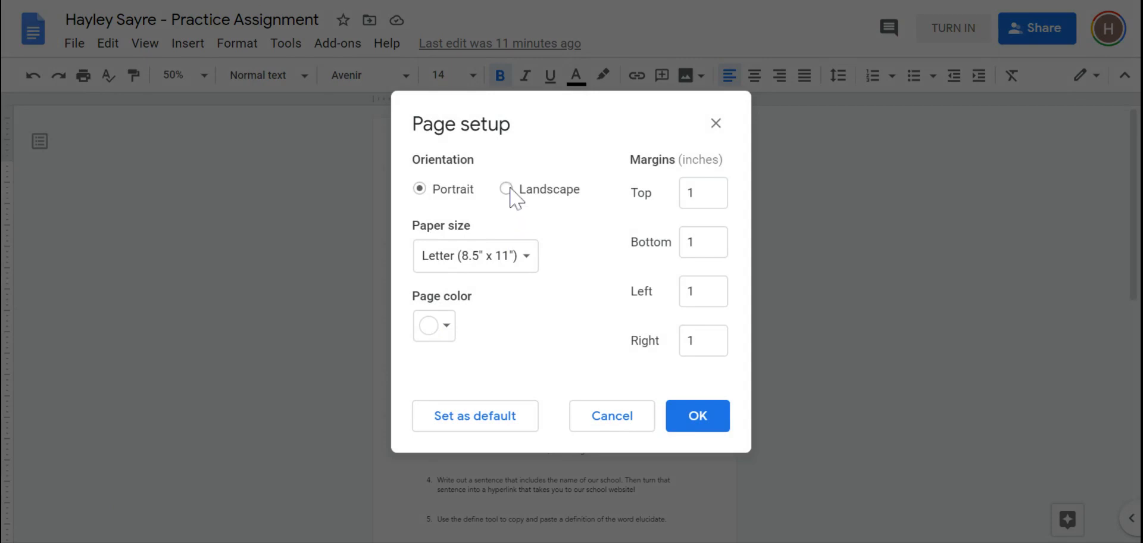
click(507, 190)
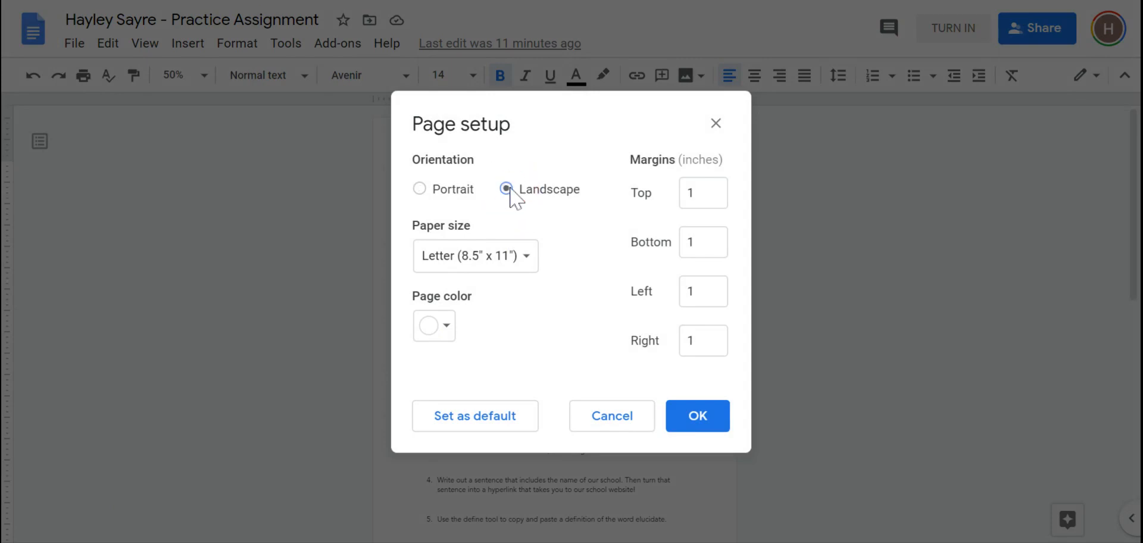
click(707, 424)
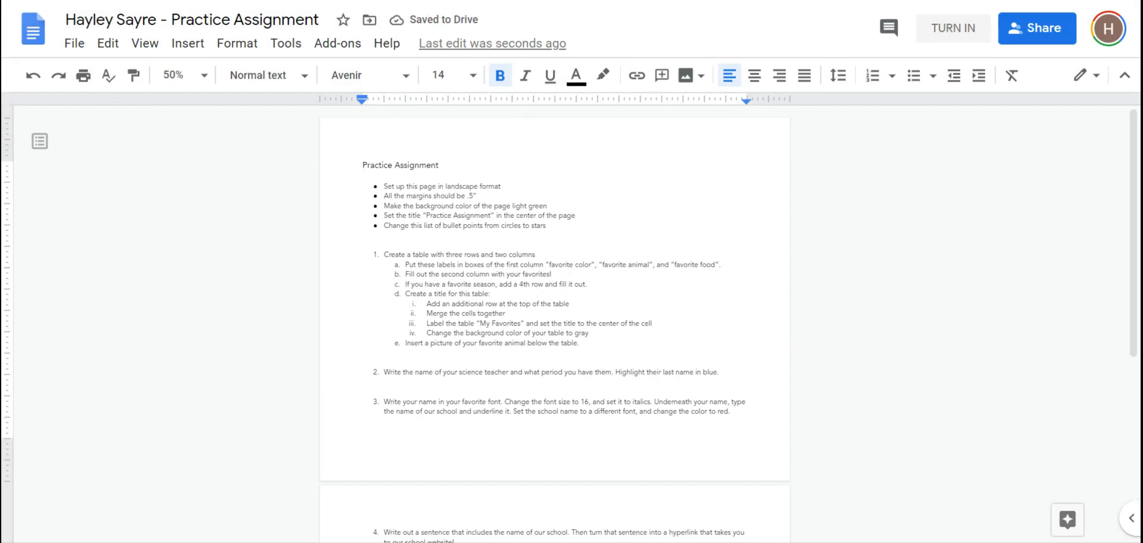
Step: Set the page's top, bottom, left and right margins to .5 inches
click(363, 165)
click(75, 44)
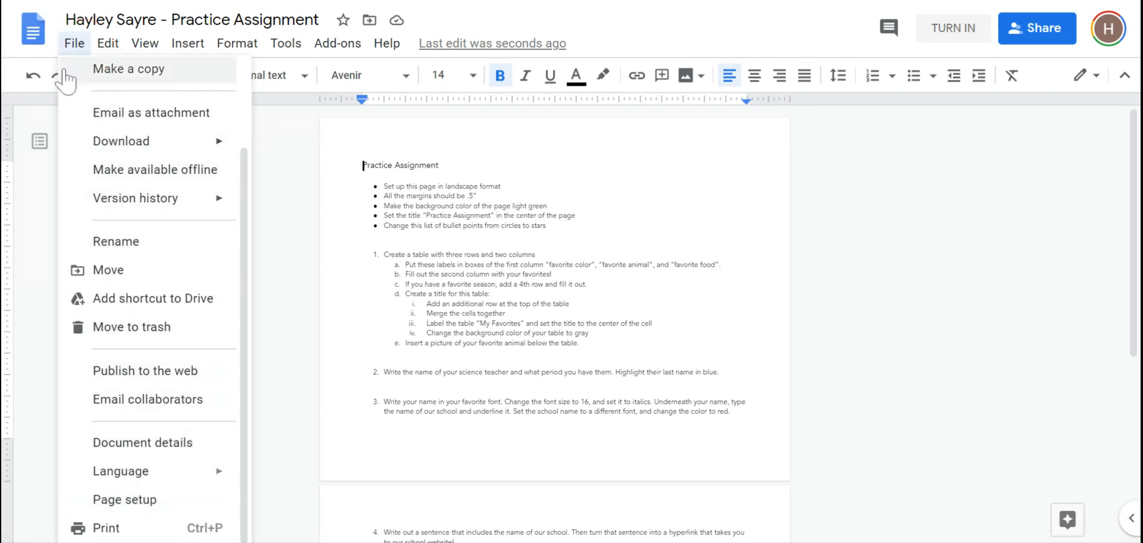
click(161, 498)
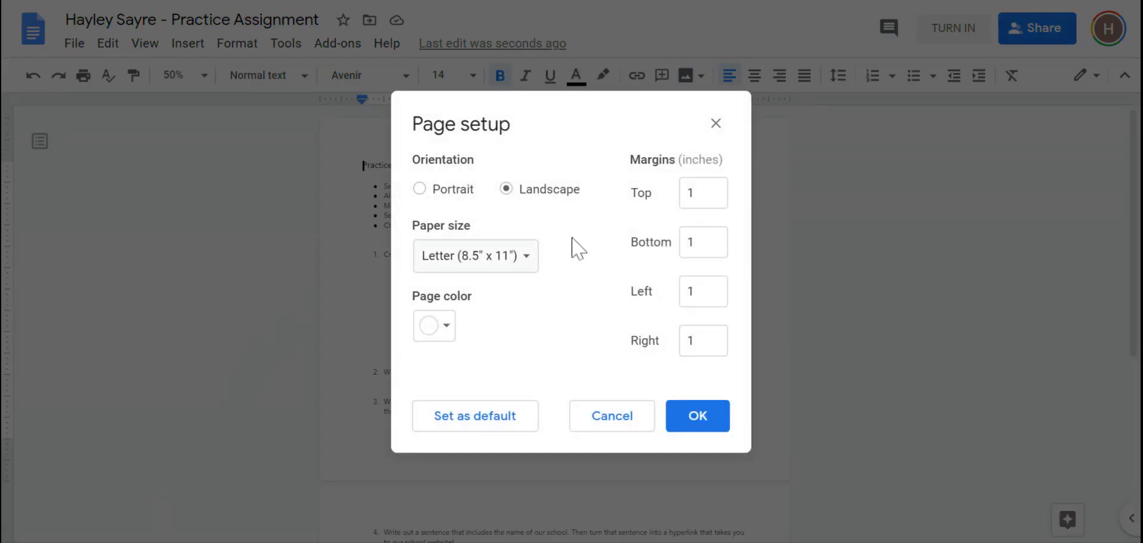
click(702, 193)
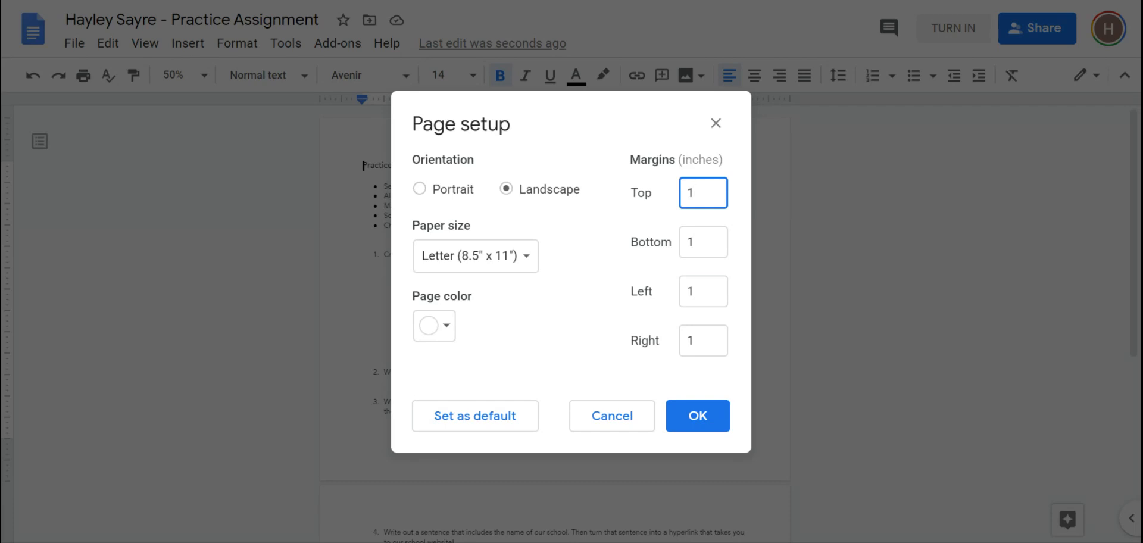
key(BackSpace)
text(.5)
key(Tab)
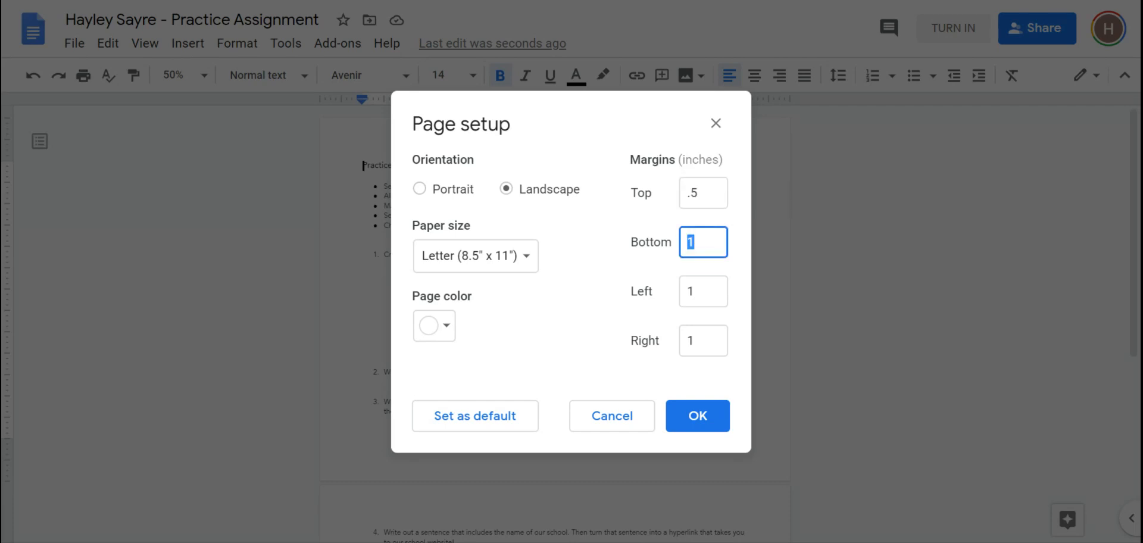
text(.5)
key(Tab)
text(.5)
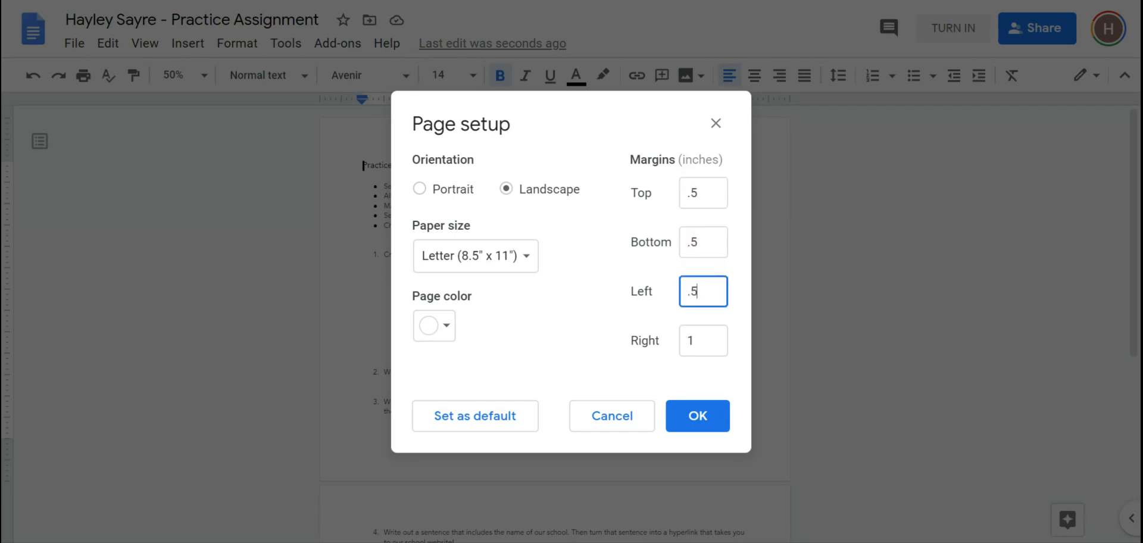
key(Tab)
text(.5)
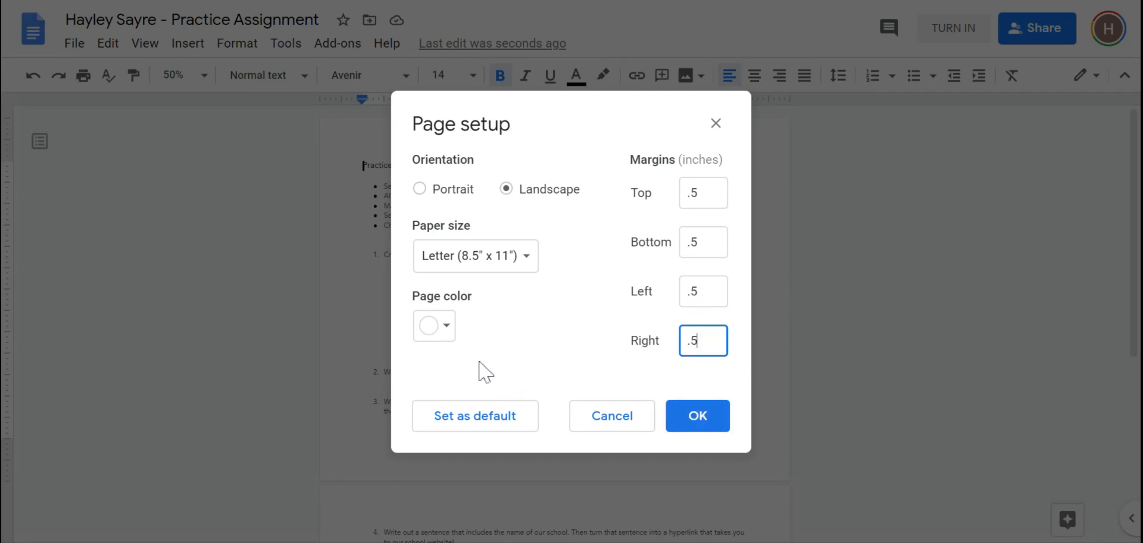
Step: Set the page color to light green and apply the page setup
click(447, 337)
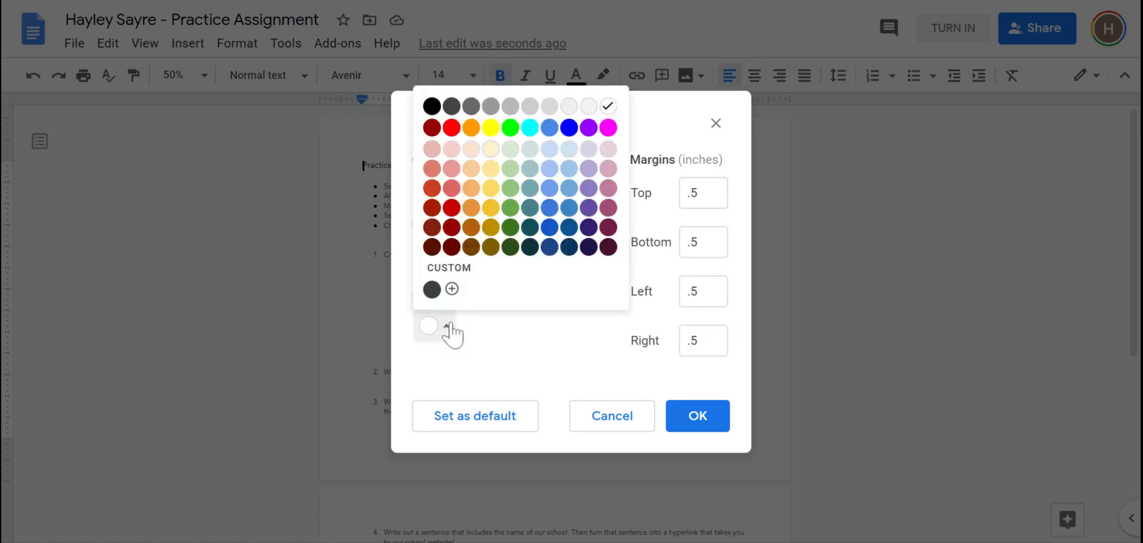
click(511, 150)
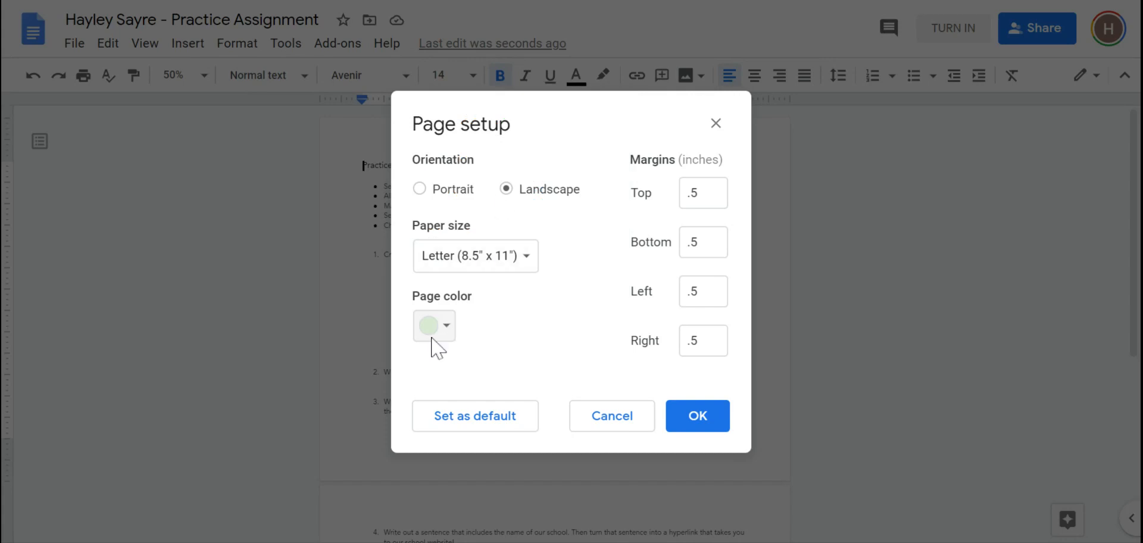
click(703, 418)
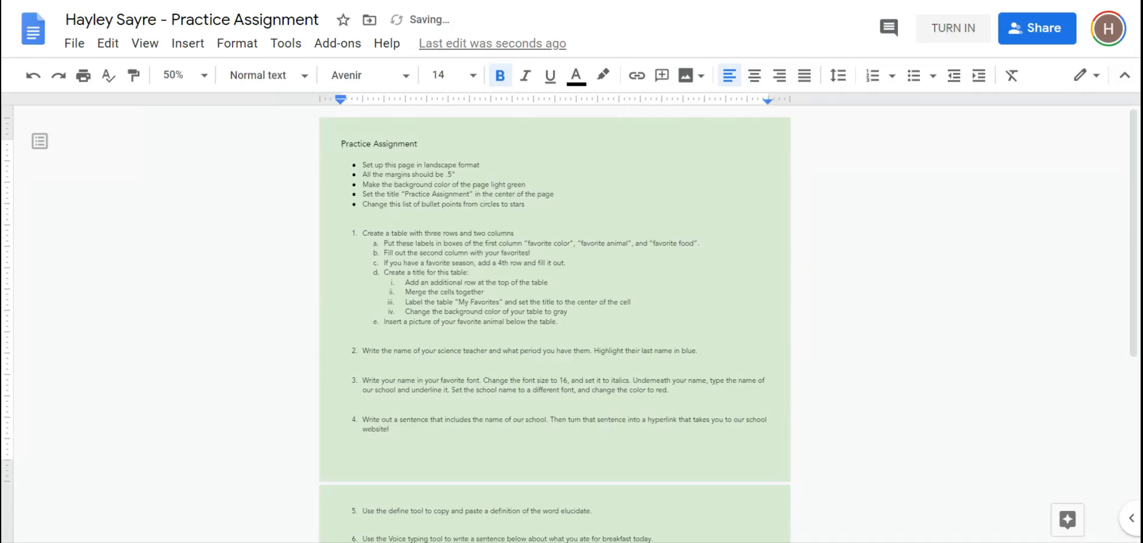
Step: Center the title "Practice Assignment" on the page
click(204, 76)
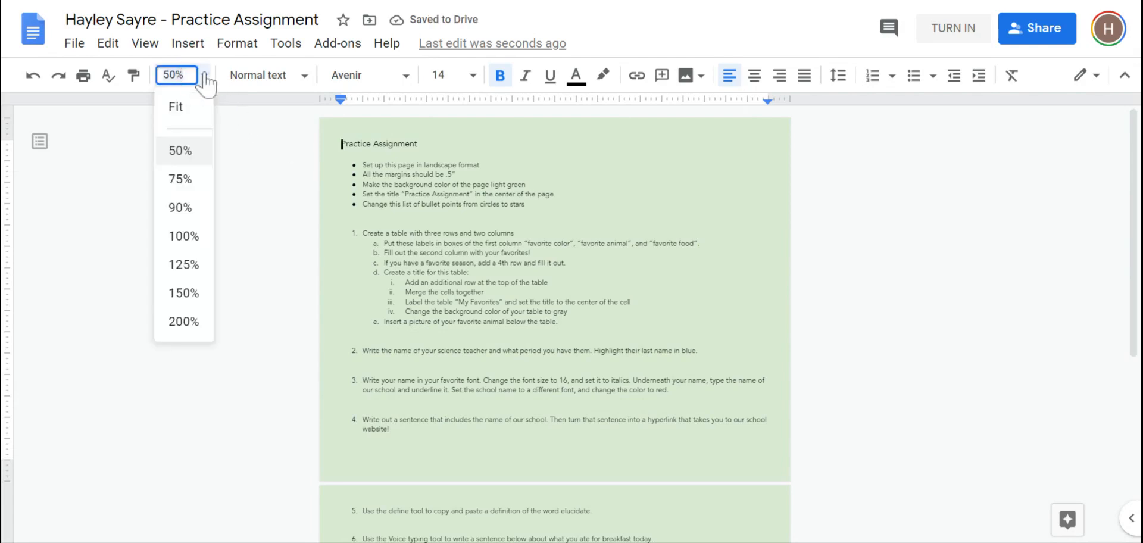
click(179, 208)
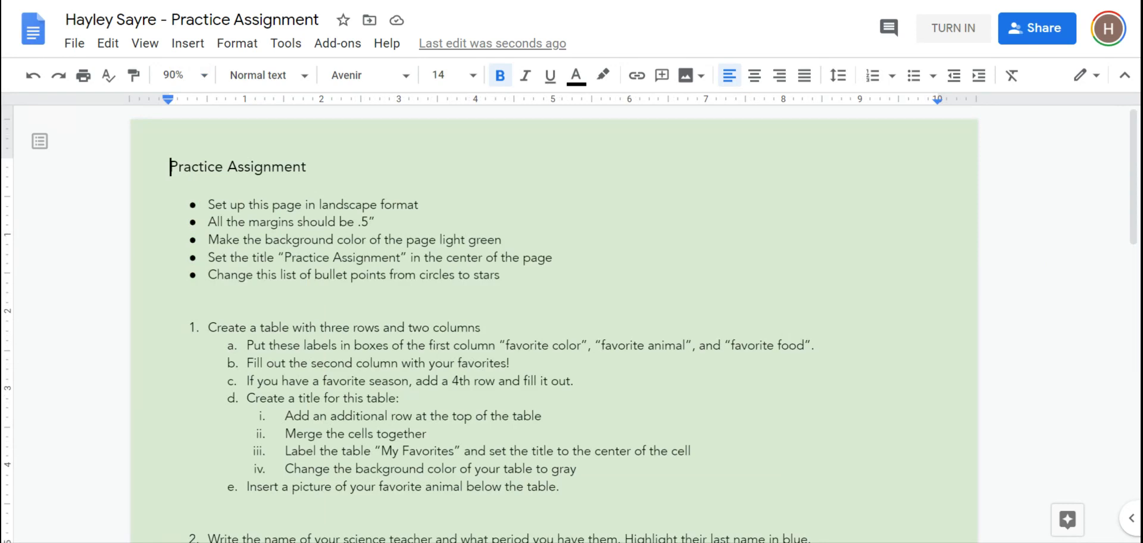
drag(306, 166, 159, 163)
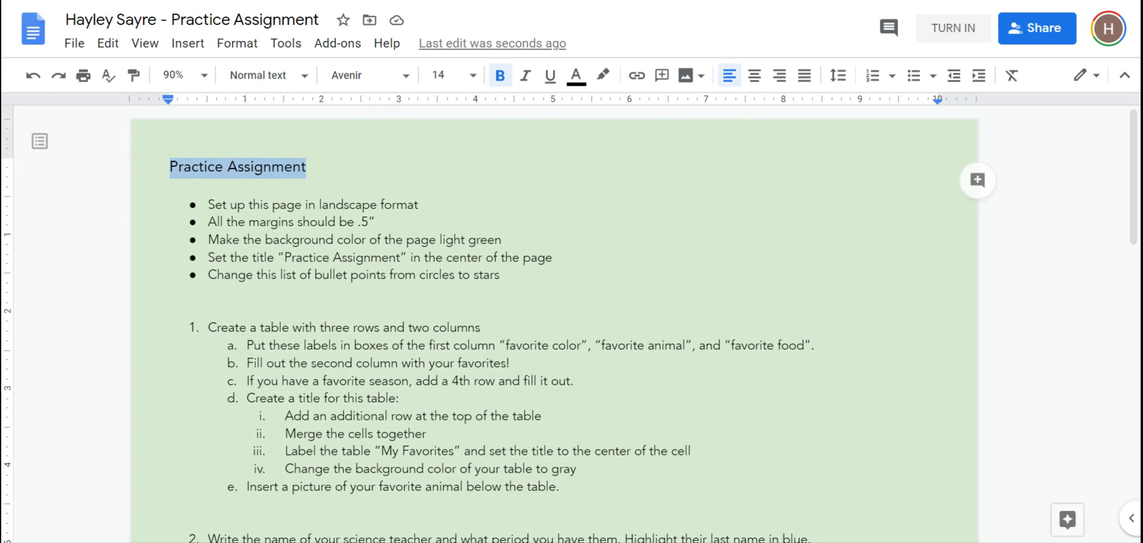
click(755, 79)
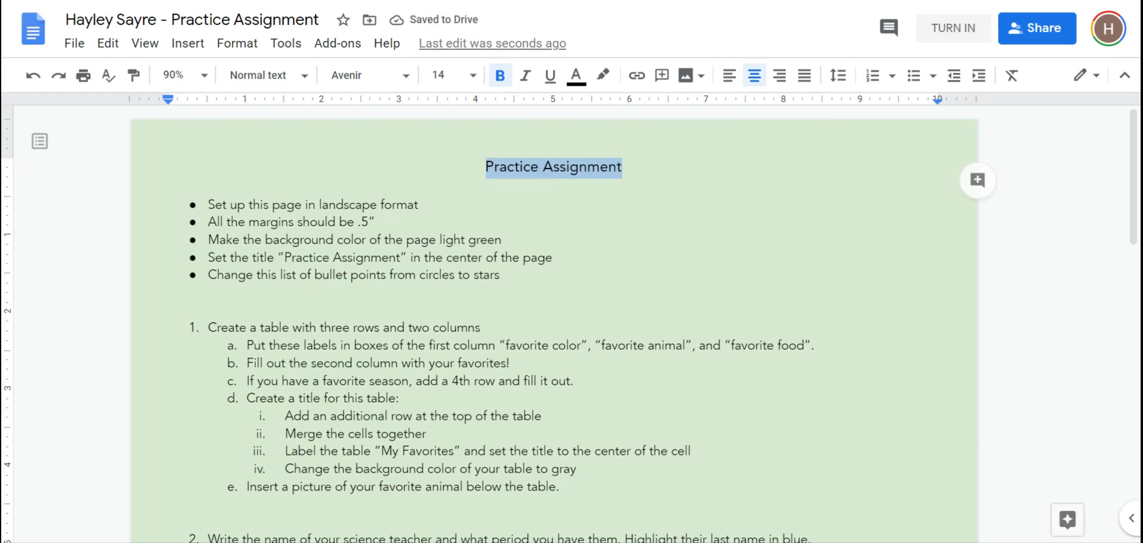
click(624, 168)
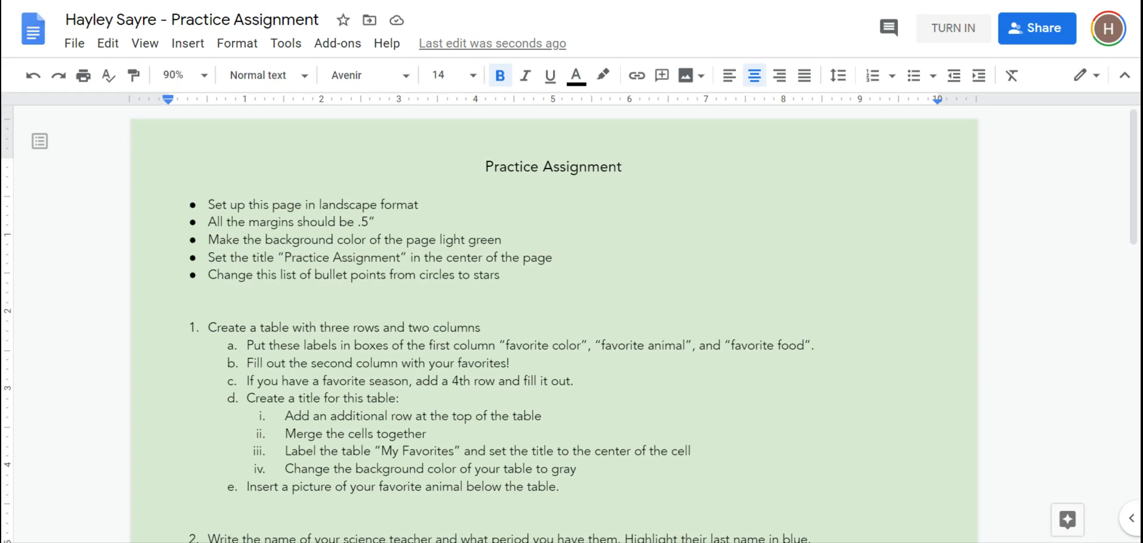
Step: Change the bullets of the five-item list under the title from circles to stars
drag(500, 275, 206, 204)
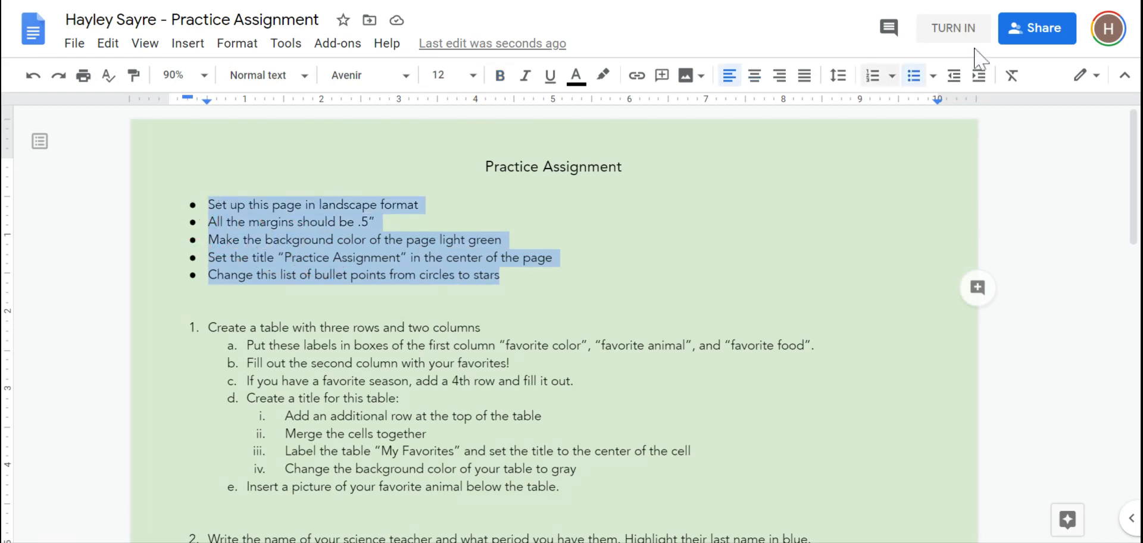
click(932, 81)
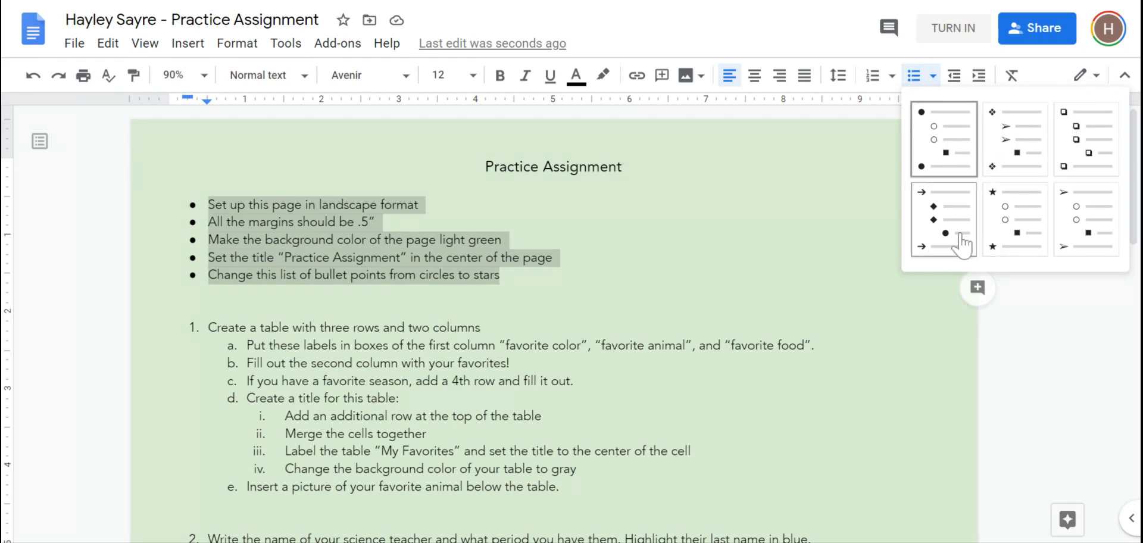
click(1024, 218)
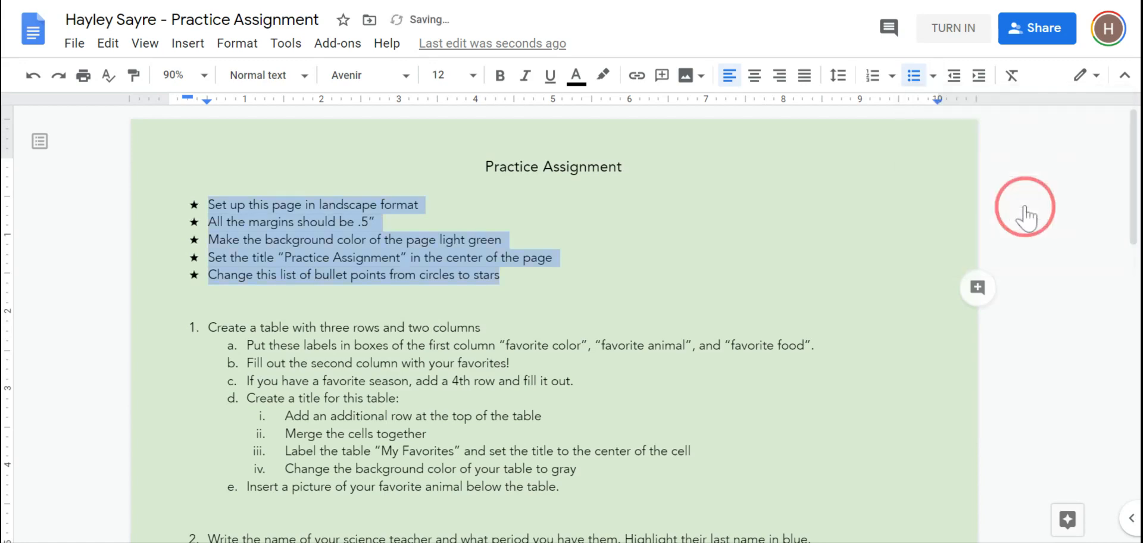
Step: Insert a table with two columns and three rows on the blank line below item 1e
scroll(553, 322, down, 3)
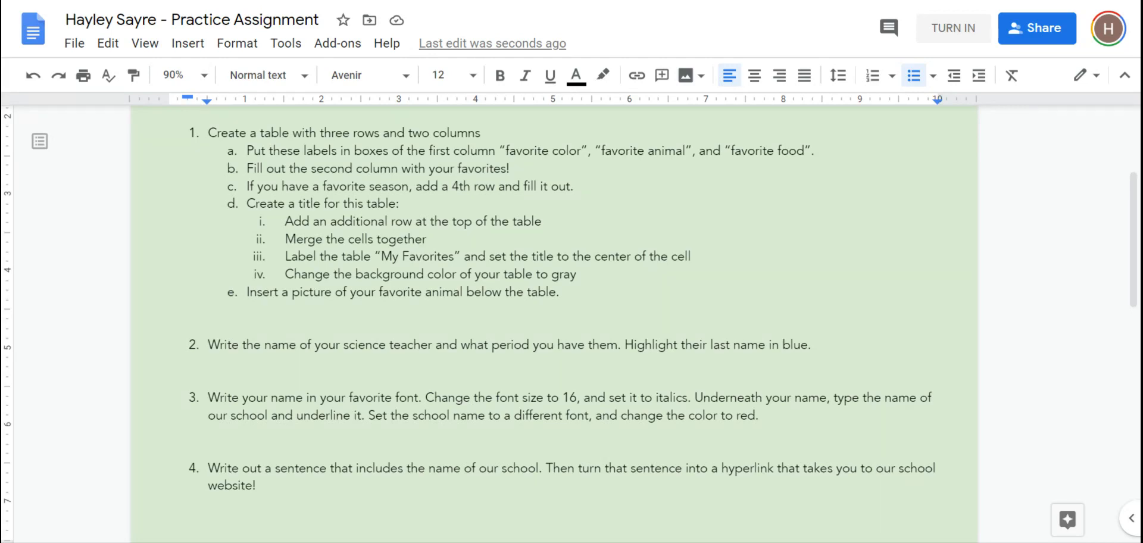
click(276, 317)
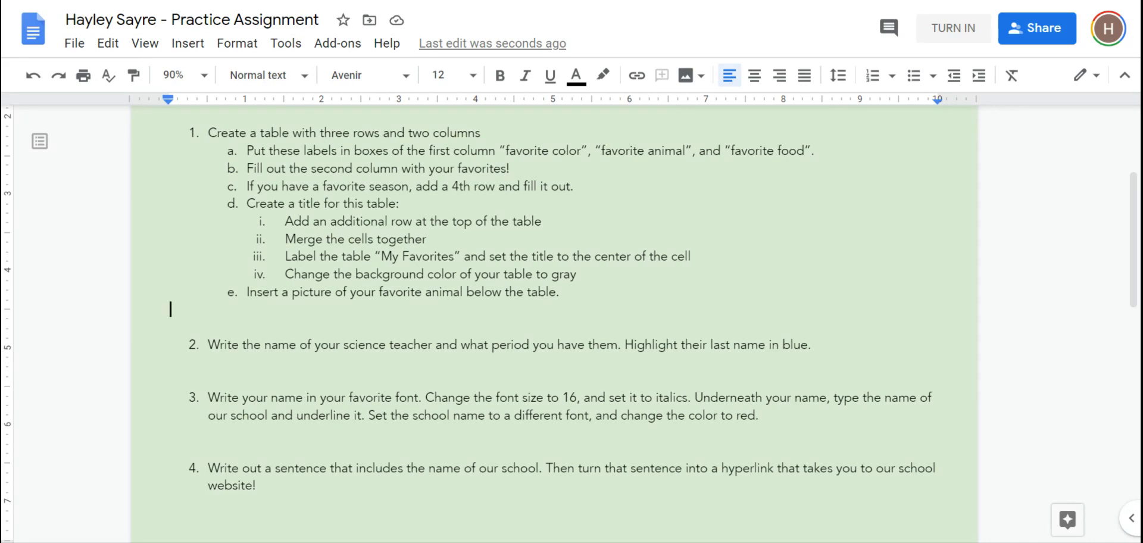
click(187, 44)
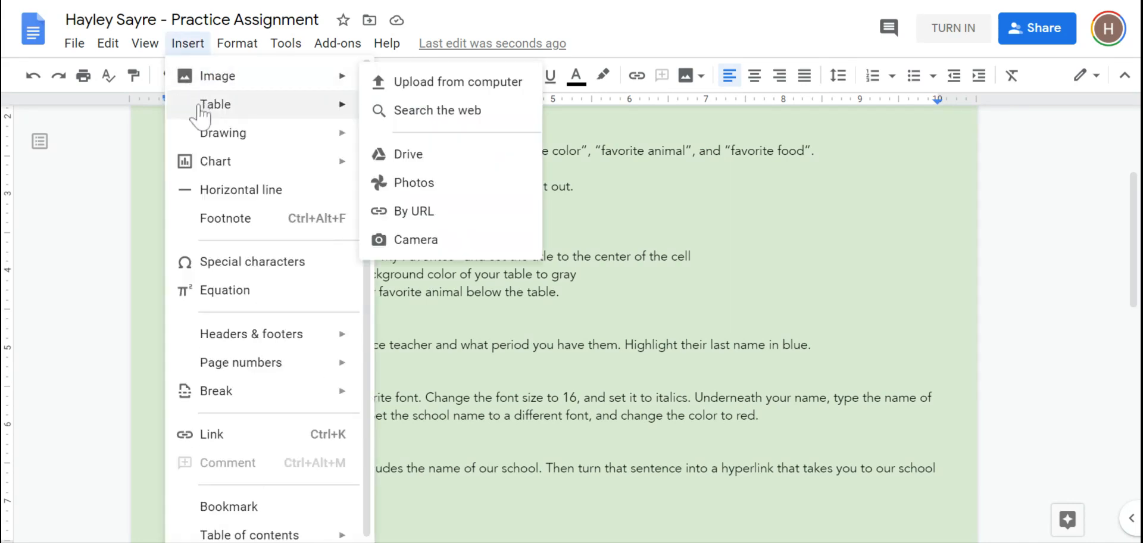
mouse_move(280, 111)
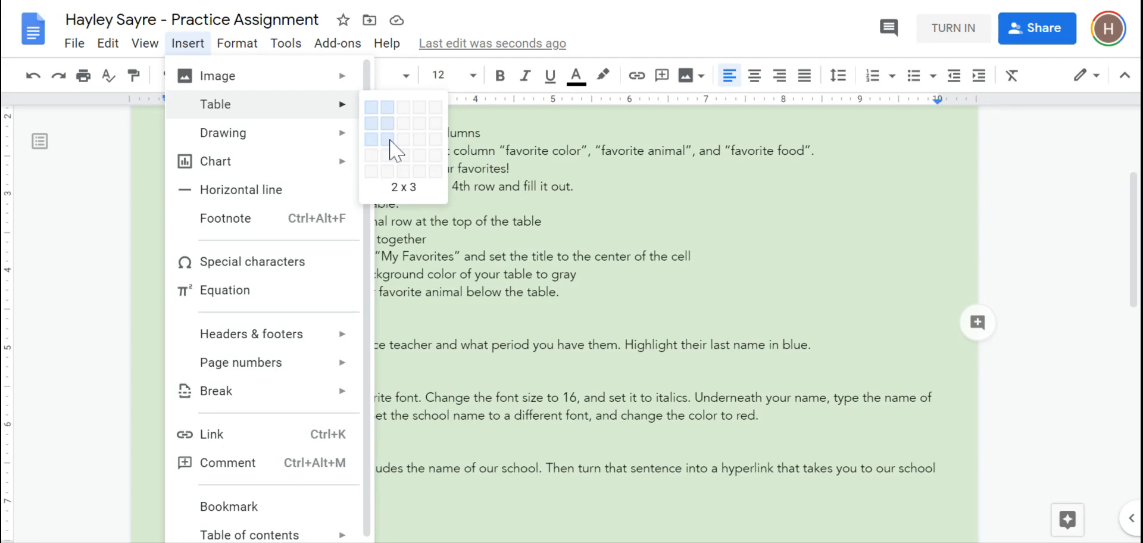
click(390, 142)
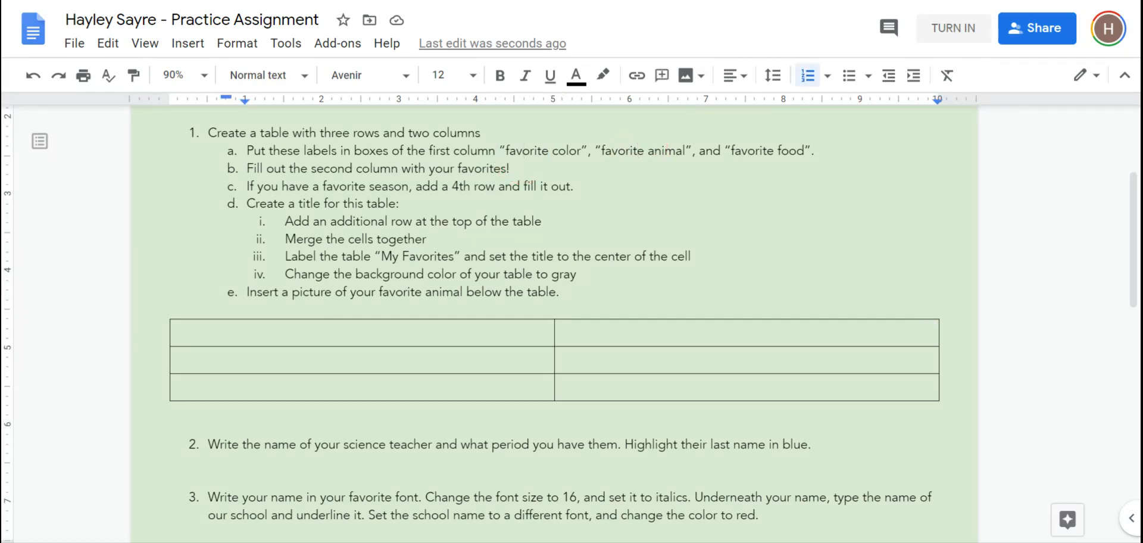
Step: Label the table's first-column cells "Favorite color", "Favorite animal" and "Favorite food"
click(768, 151)
click(176, 332)
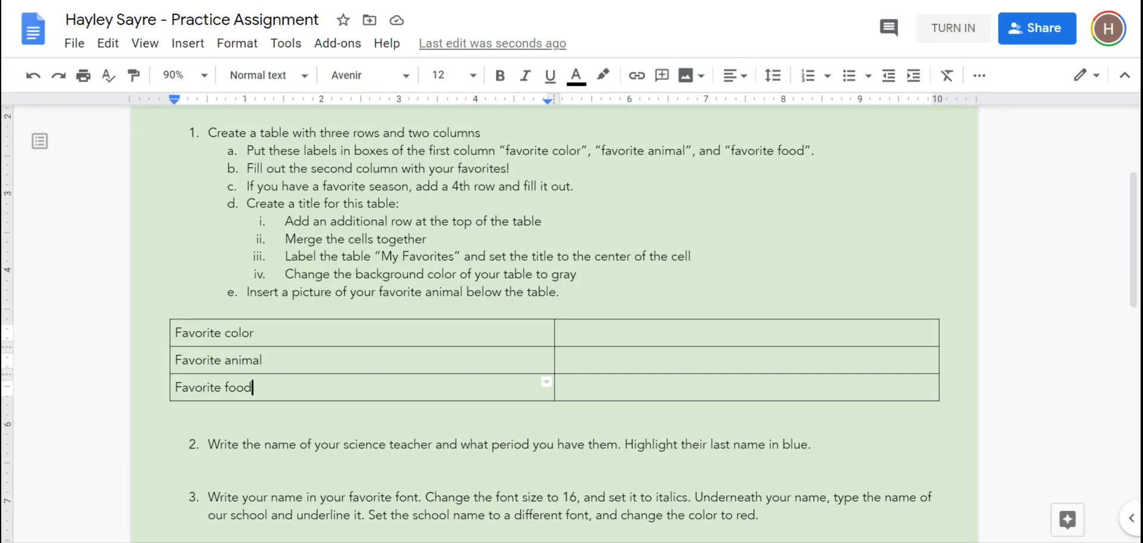
Step: Fill the second column with "Blue", "Golden retriever" and "Tacos", and narrow the first column to fit its labels
click(625, 332)
text(Blue)
key(Tab)
text(Golden retriever)
key(Tab)
text(Tacos)
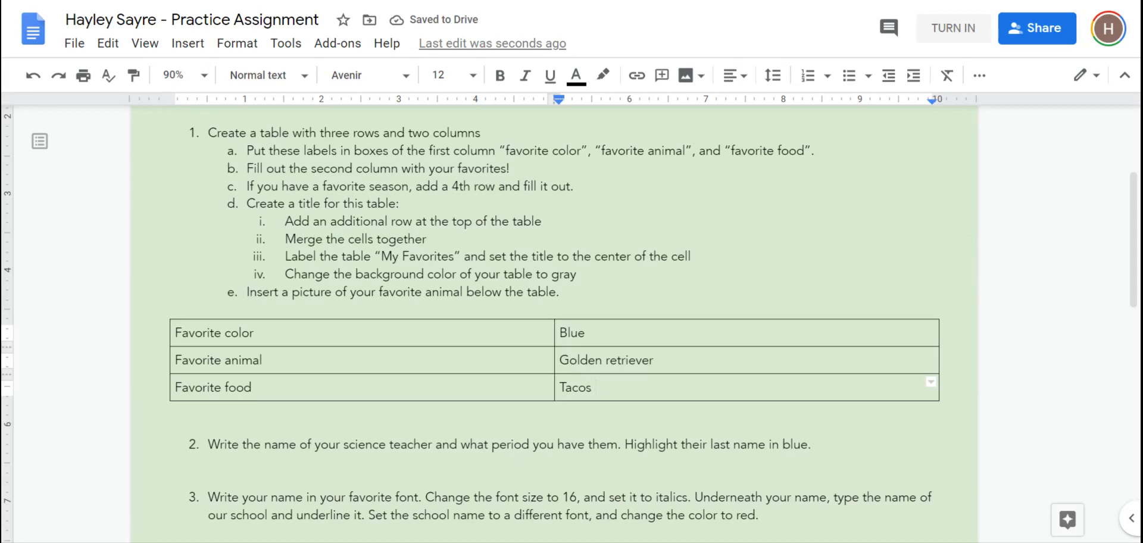
drag(554, 334, 311, 333)
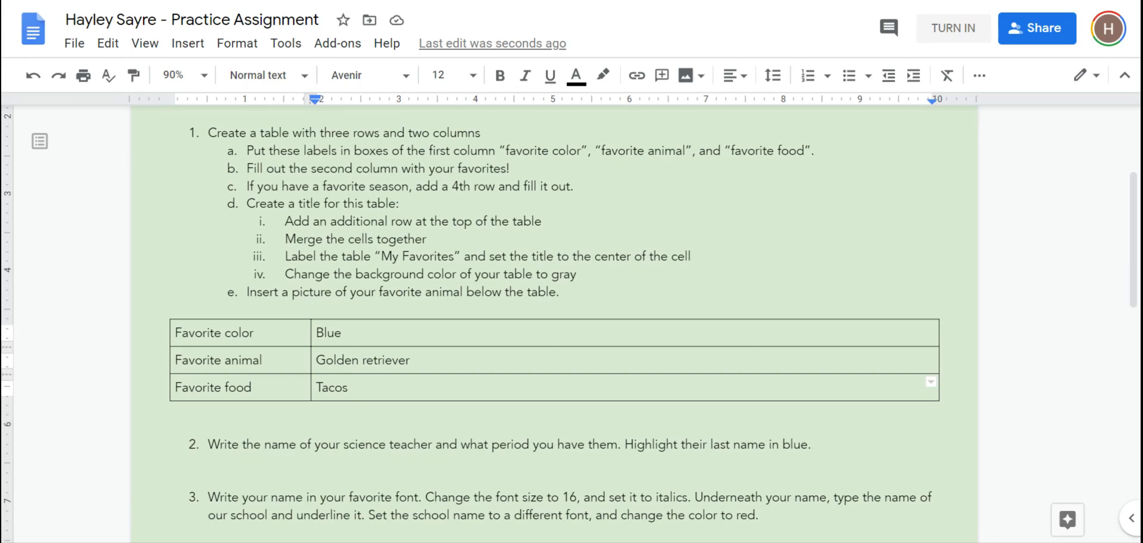
Step: Add a fourth row below the "Favorite food" row and fill it with "Favorite Season" and "Summer!"
right_click(404, 390)
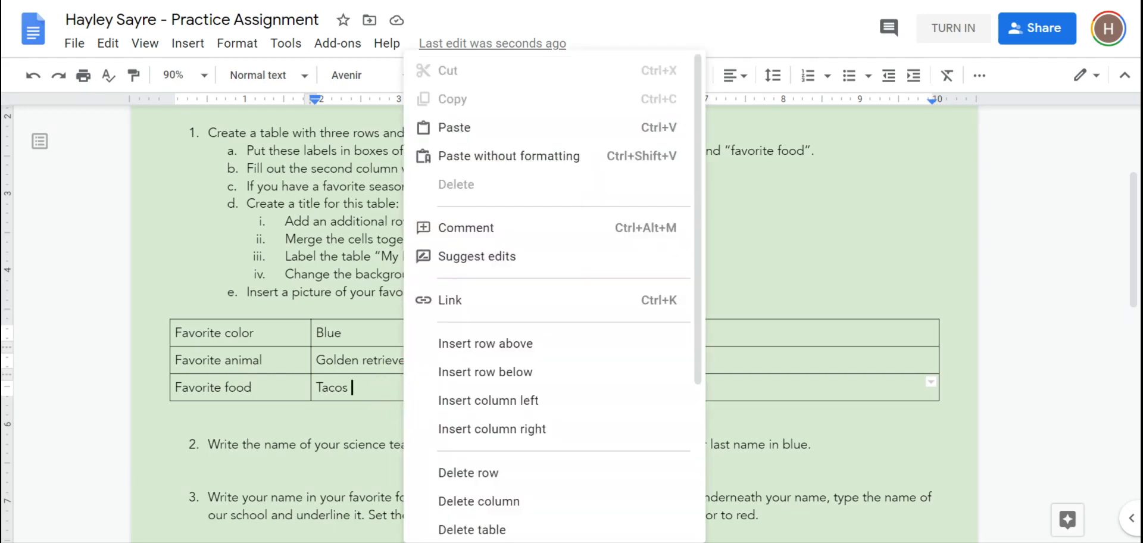
click(471, 384)
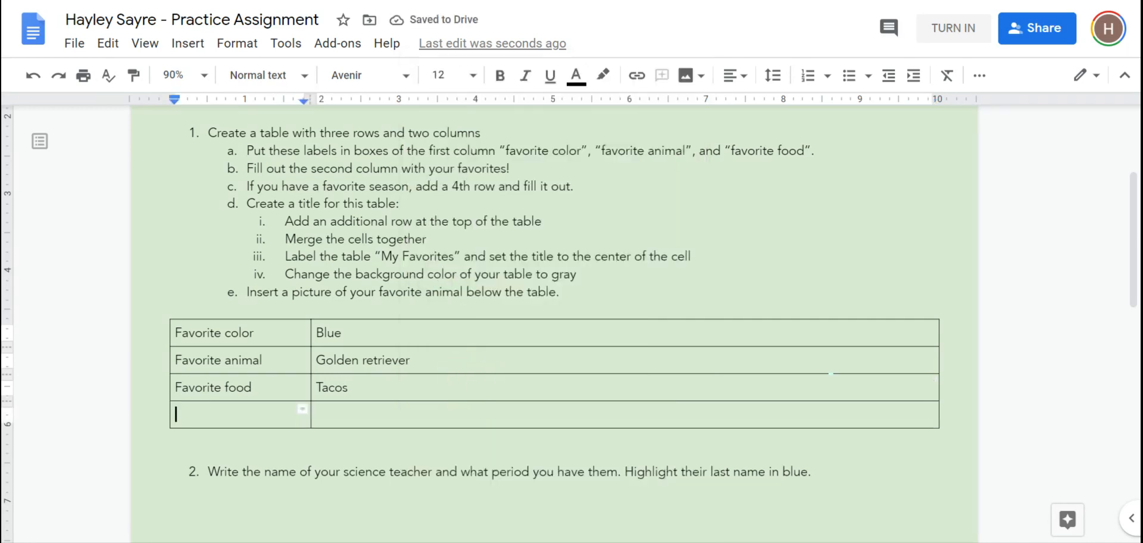
text(Favorite Season)
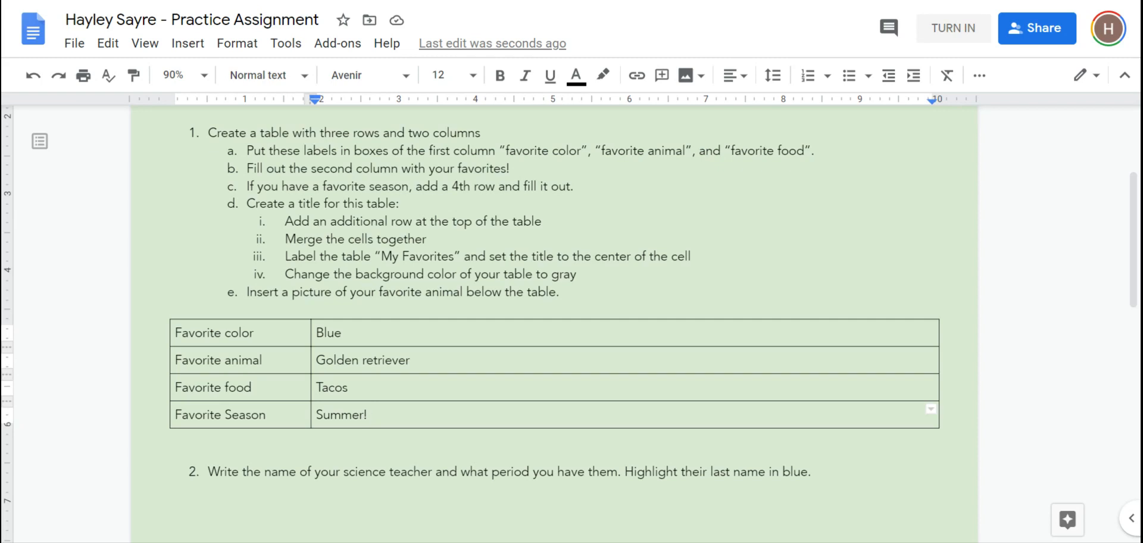
Step: Insert an empty row above the "Favorite color" row of the table
click(361, 336)
right_click(429, 338)
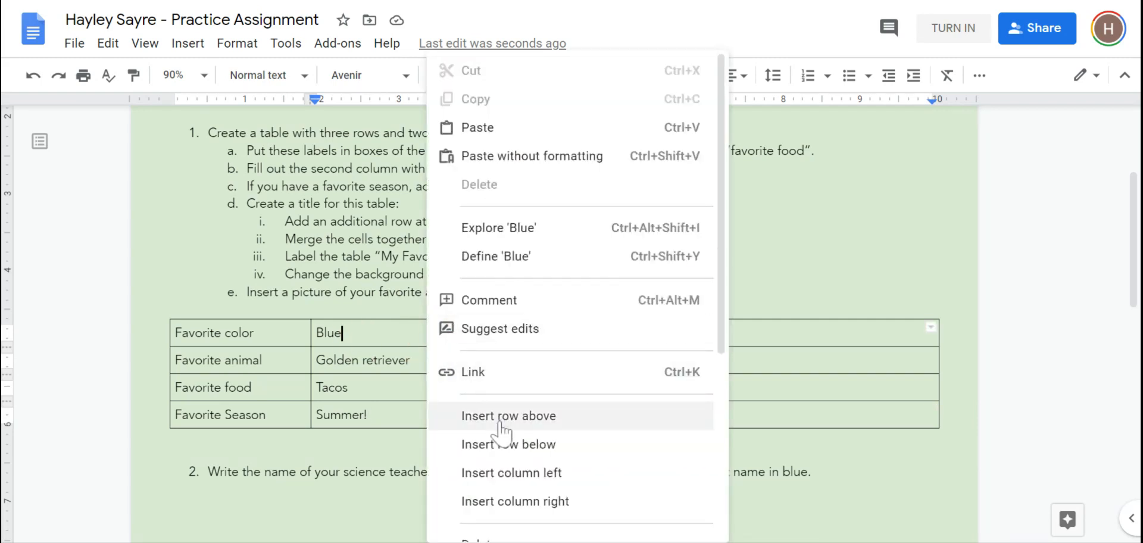
click(503, 429)
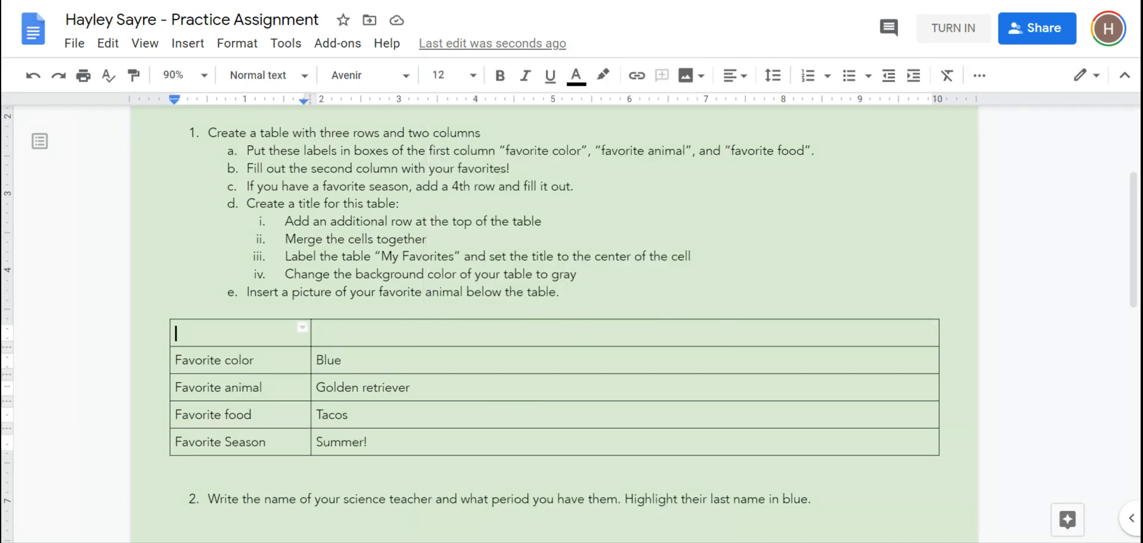
right_click(257, 335)
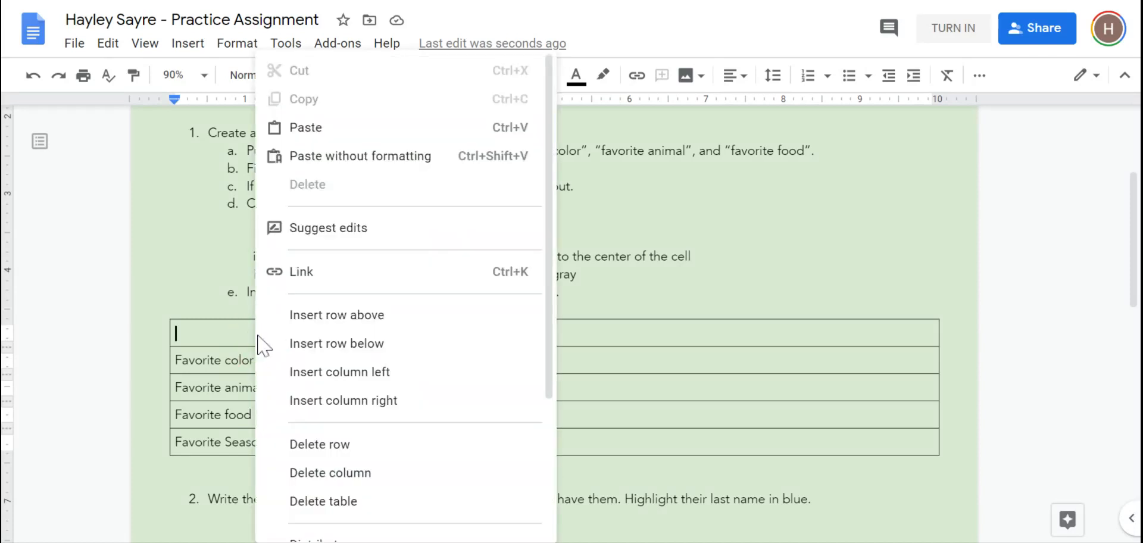
scroll(339, 316, down, 3)
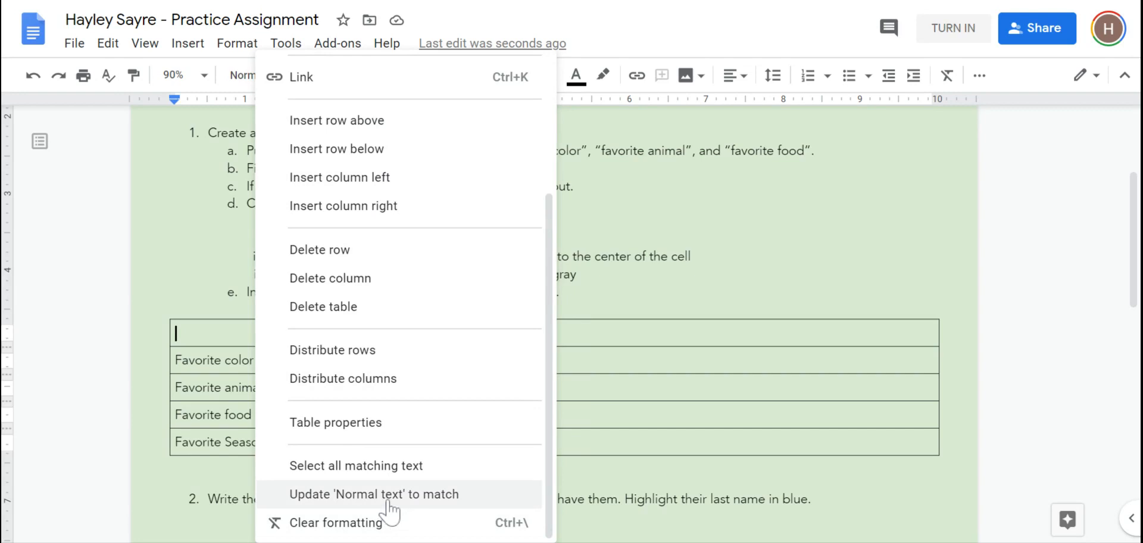
click(209, 344)
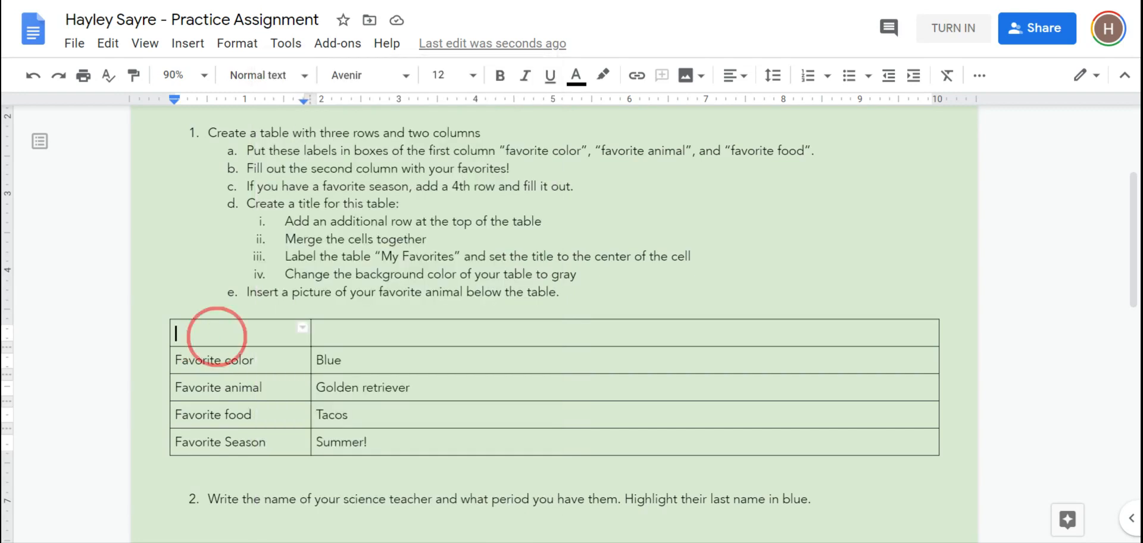
Step: Merge the two cells of the table's empty top row into one
drag(216, 336, 359, 334)
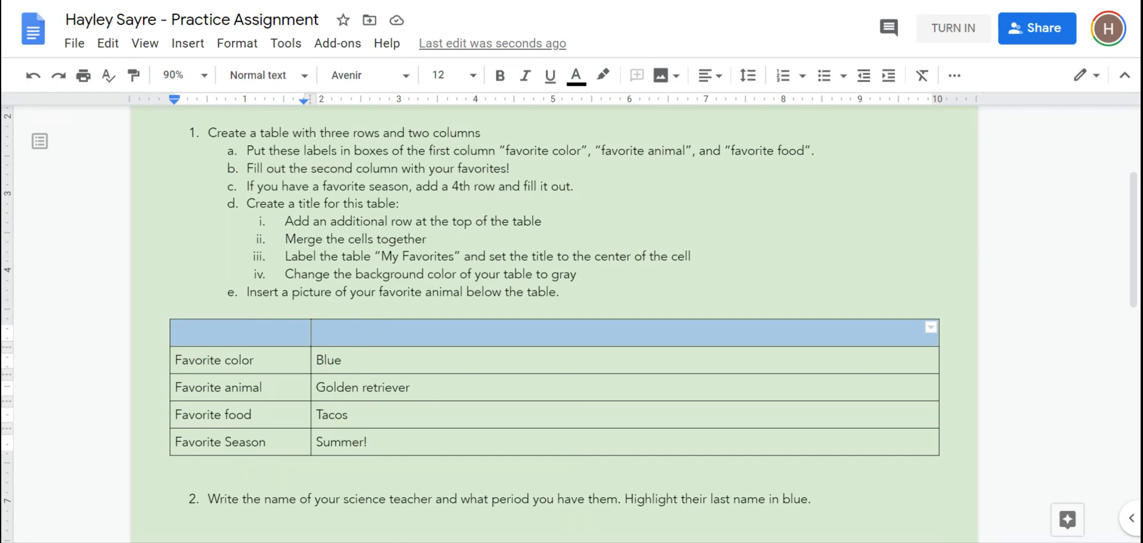
right_click(381, 332)
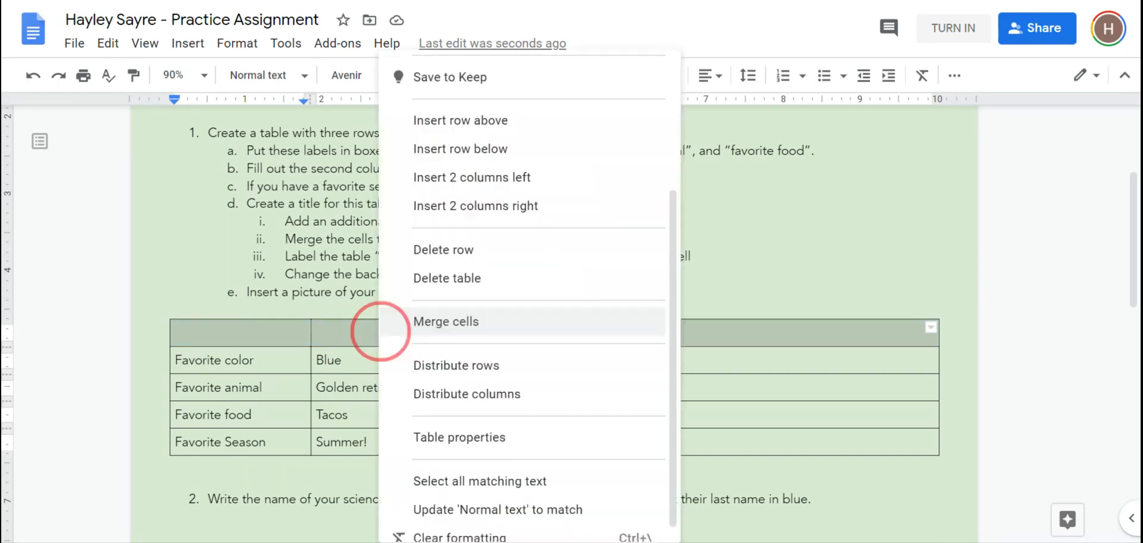
click(496, 330)
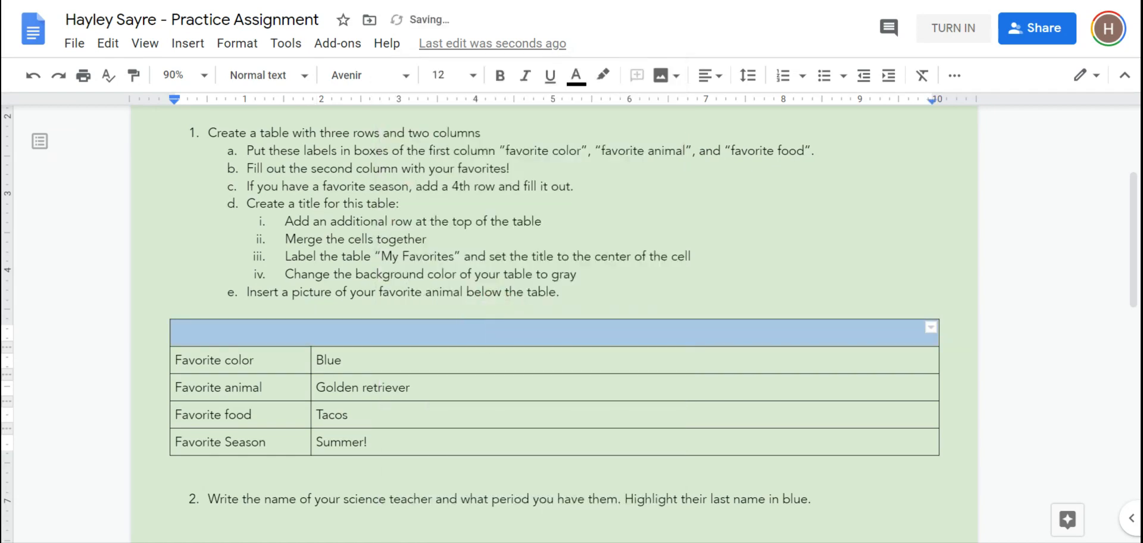
Step: Enter the title "My Favorites" in the merged top cell and center it
click(429, 329)
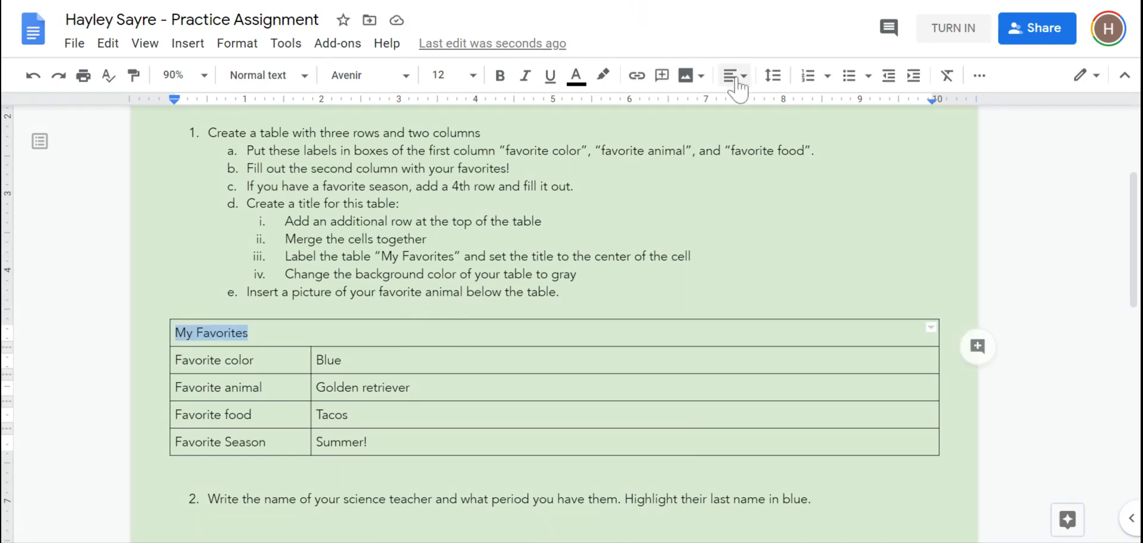
click(734, 79)
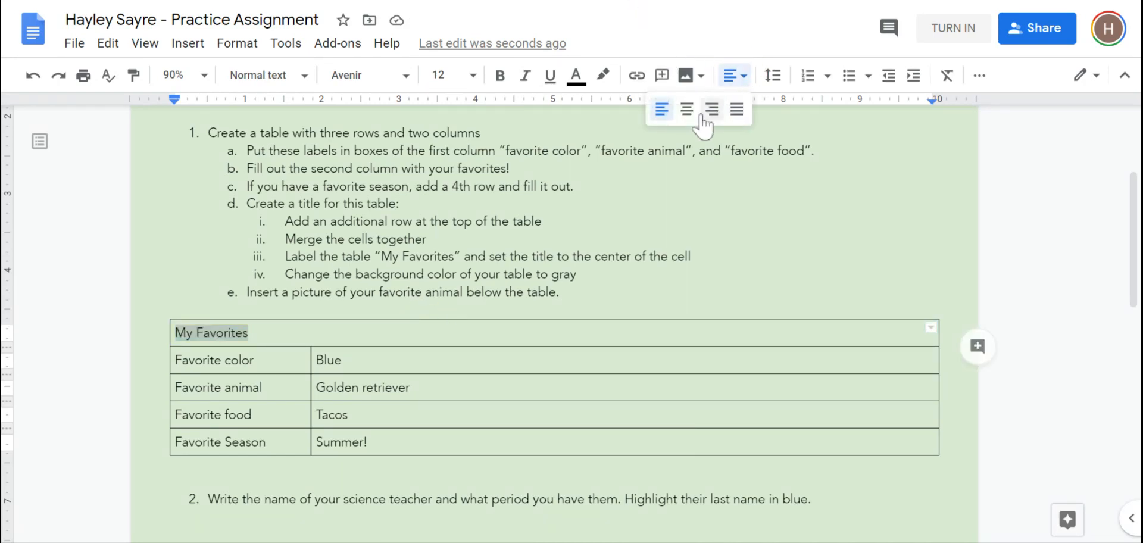
click(686, 109)
click(619, 333)
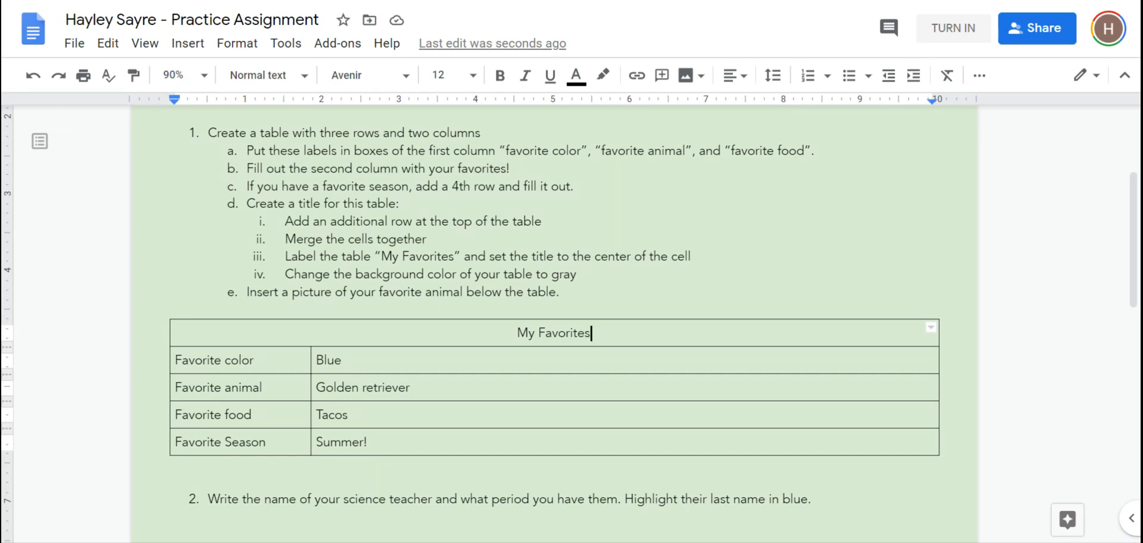
Step: Set the background color of the "My Favorites" title row to light gray
right_click(604, 334)
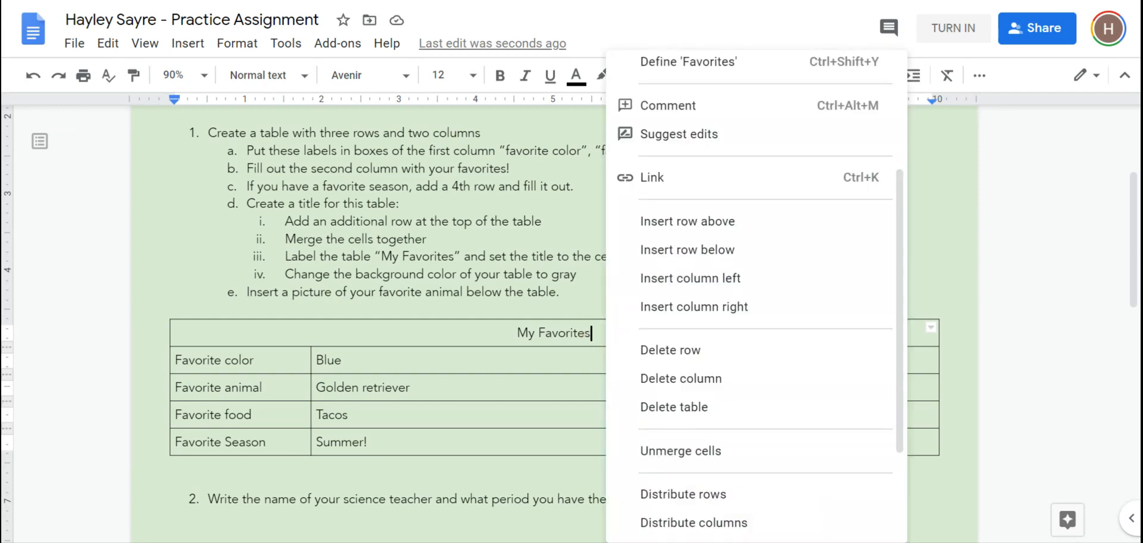
click(594, 334)
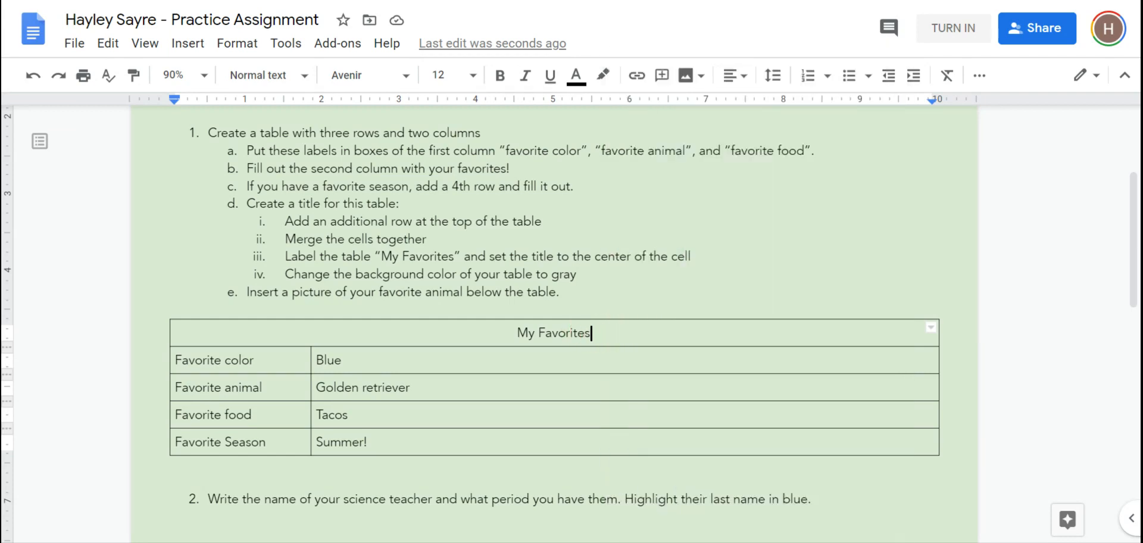
click(979, 76)
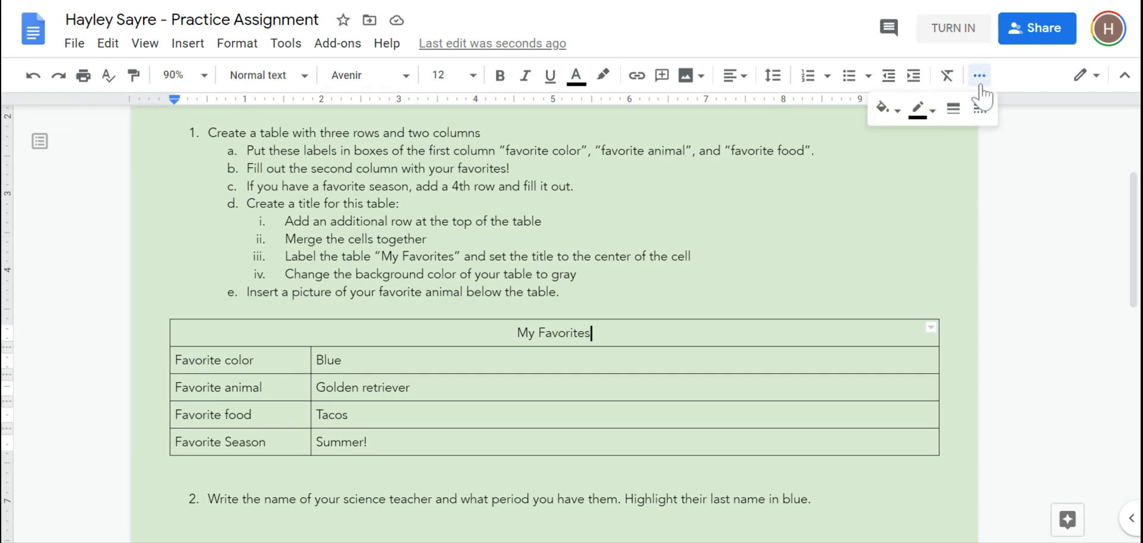
click(887, 111)
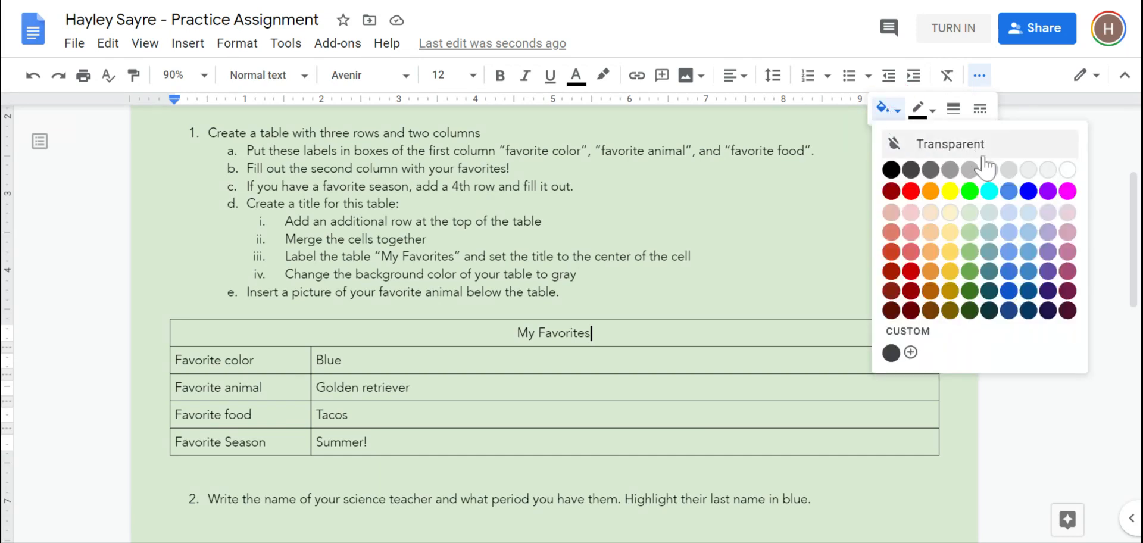
click(1009, 170)
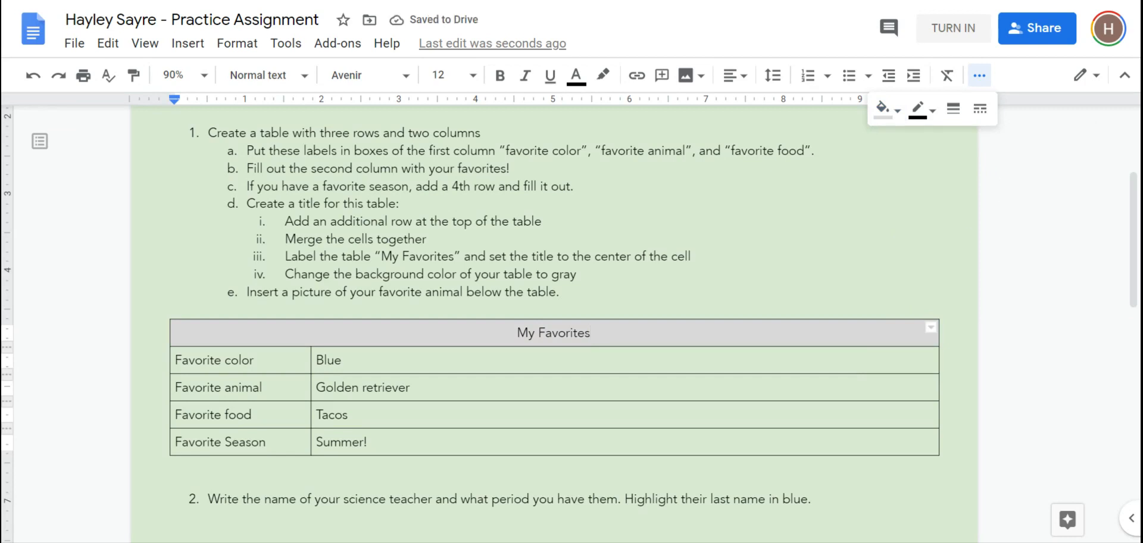
Step: Set the background color of the four rows below the title to a paler gray than the title row
click(275, 362)
drag(276, 362, 355, 452)
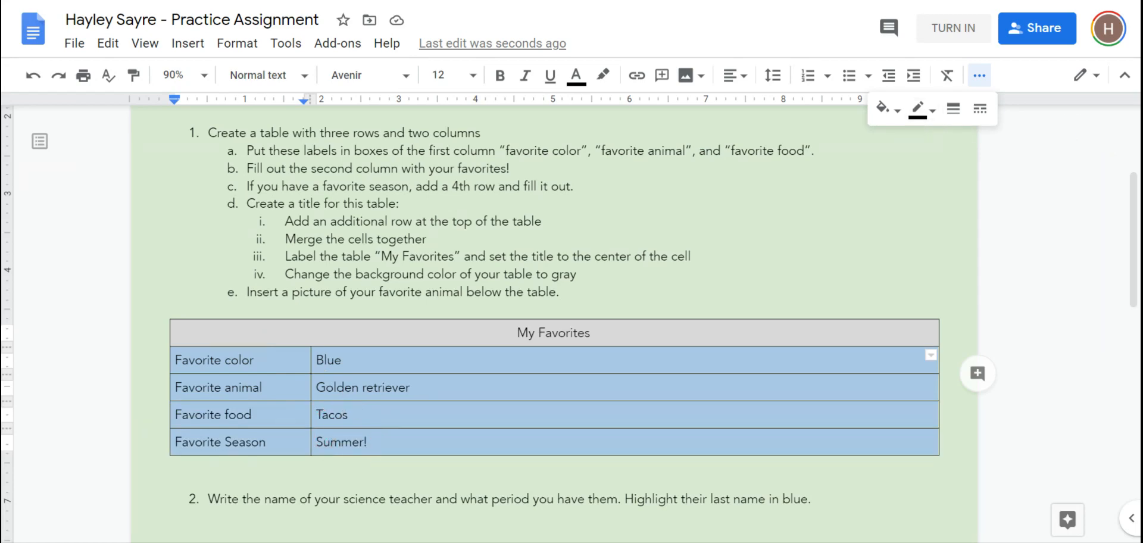
click(884, 108)
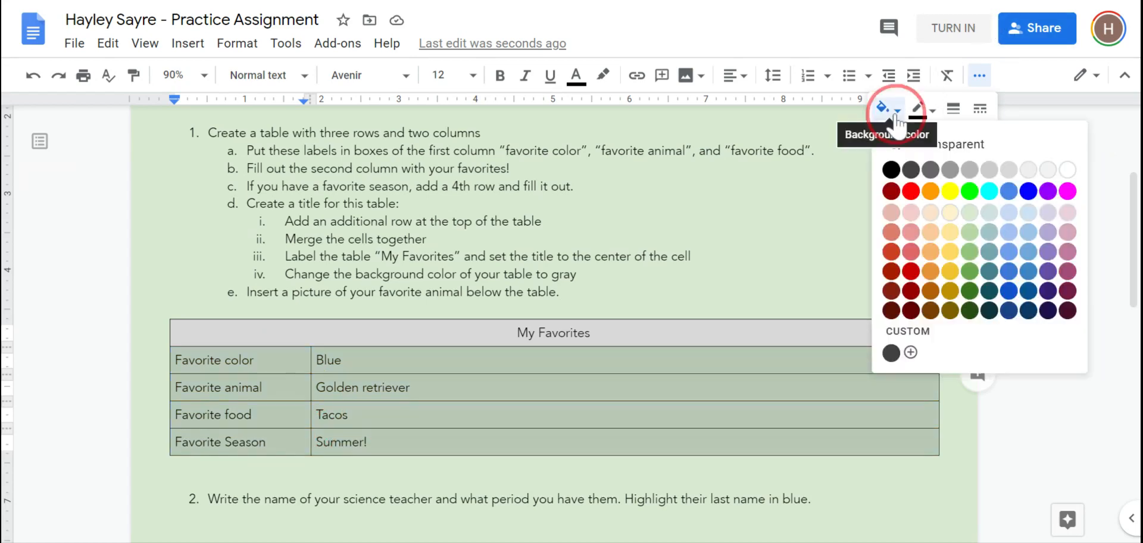
click(1045, 172)
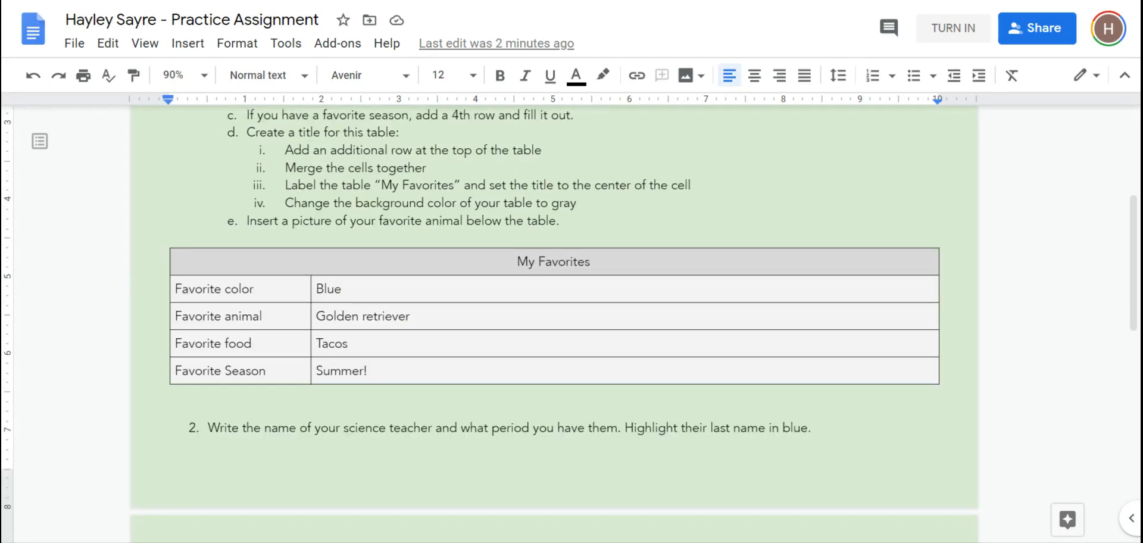
Step: Start inserting a web image below the table and search for "golden retriever"
click(182, 47)
mouse_move(269, 84)
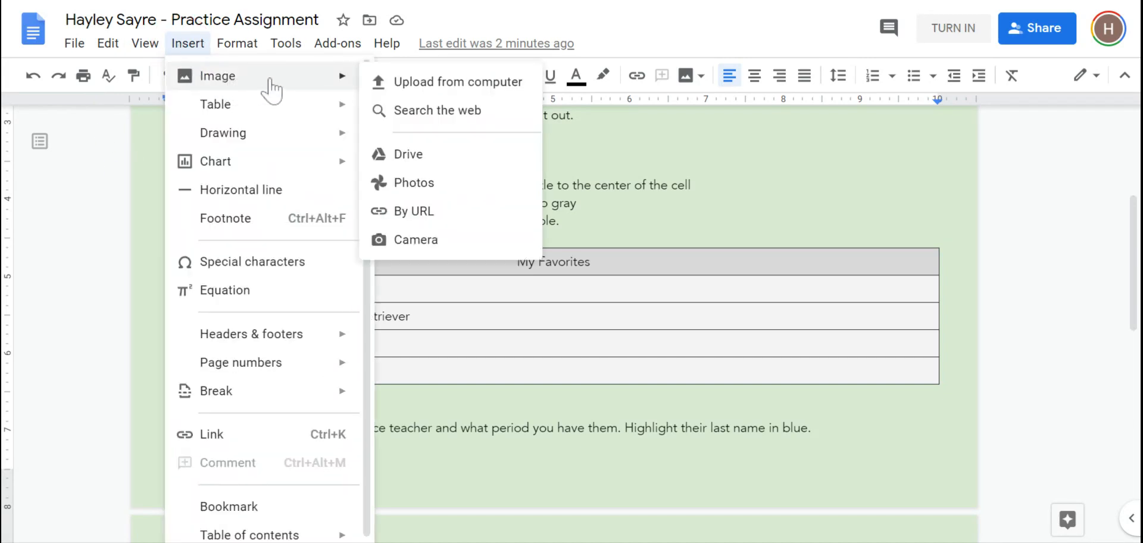
click(434, 113)
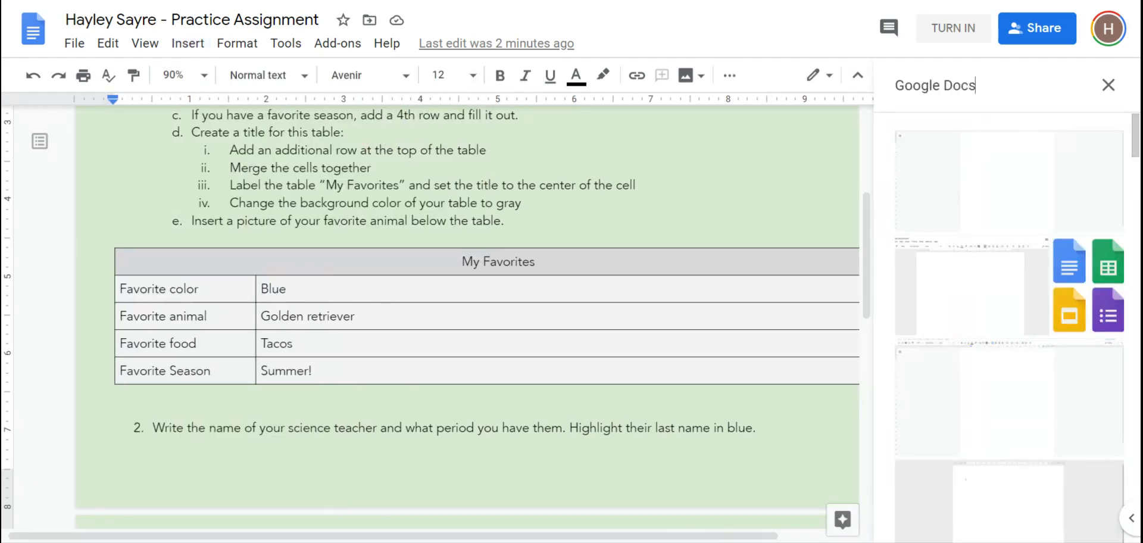
drag(1012, 84, 913, 84)
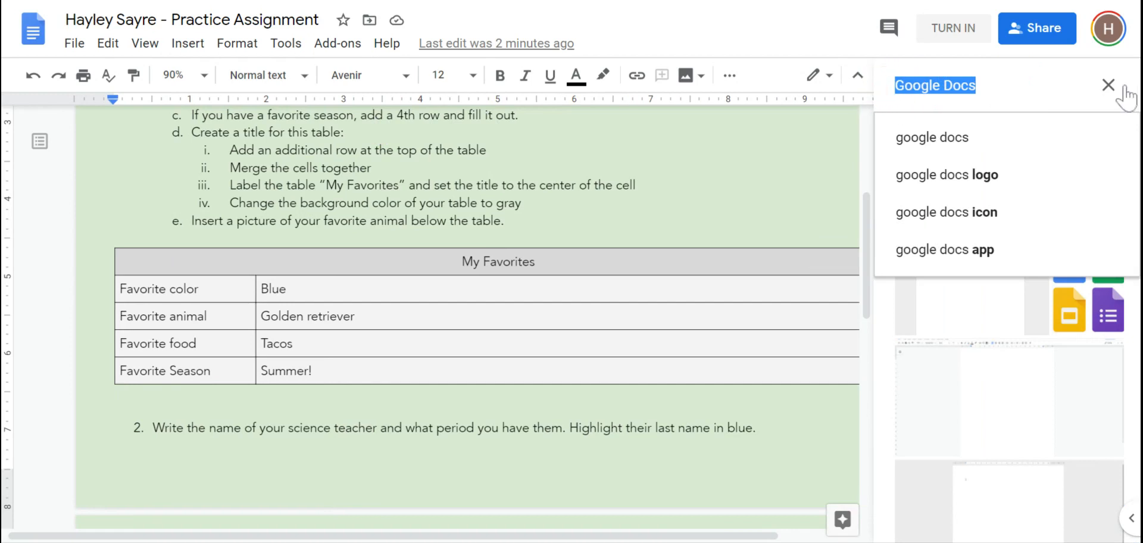
key(BackSpace)
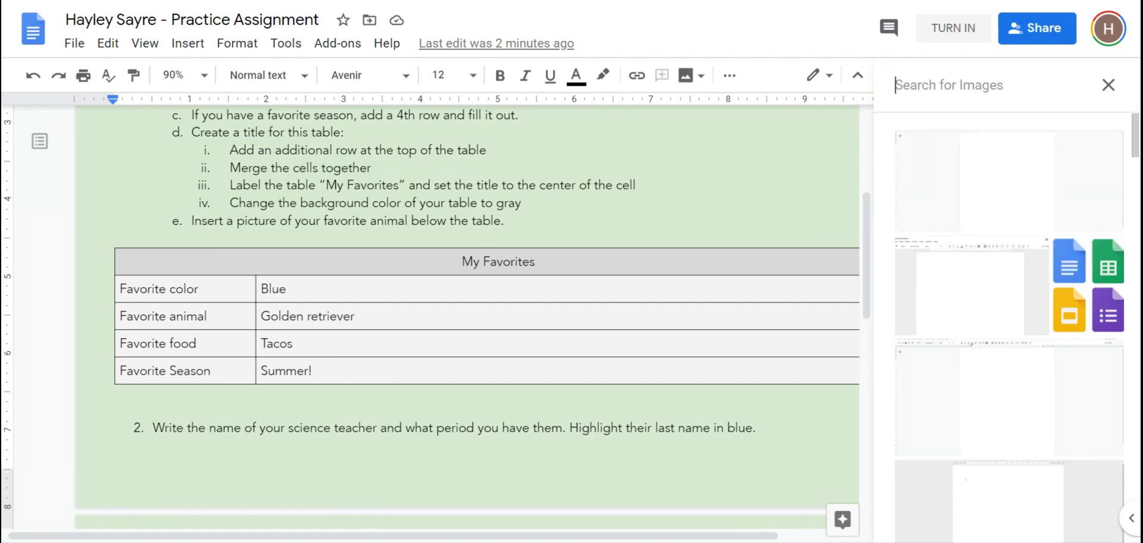
text(Golden)
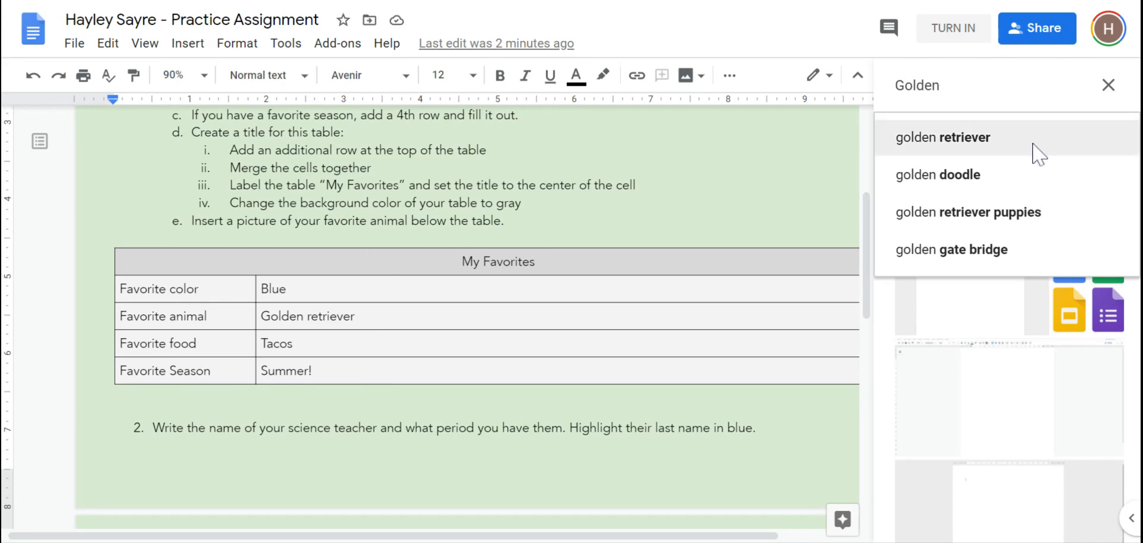
click(1010, 141)
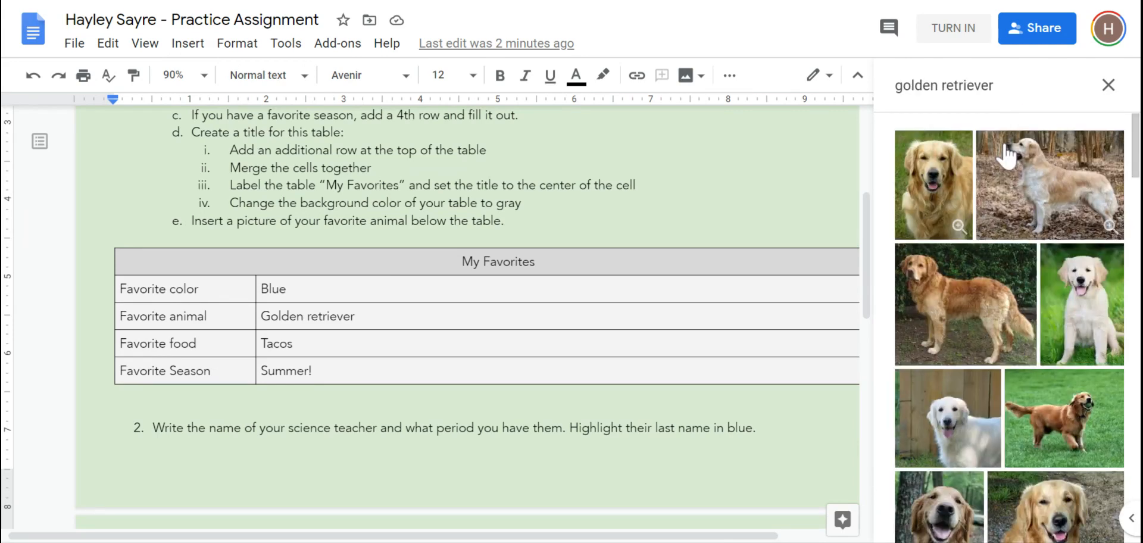
Step: Insert the close-up picture of the light-colored golden retriever puppy lying on the ground below the table
scroll(1021, 191, down, 2)
scroll(1024, 185, down, 6)
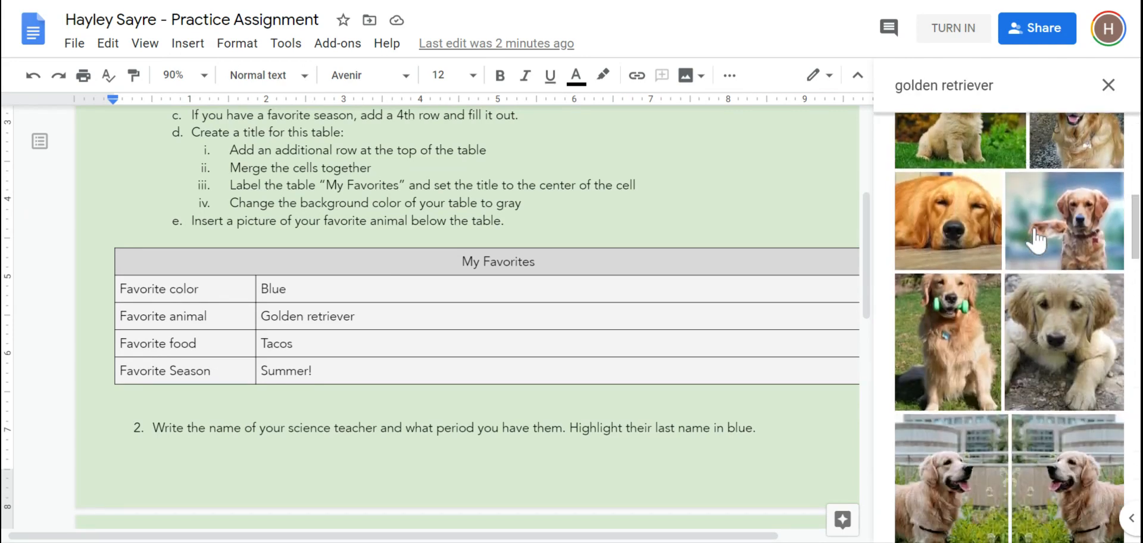
scroll(1036, 238, down, 3)
scroll(973, 297, down, 4)
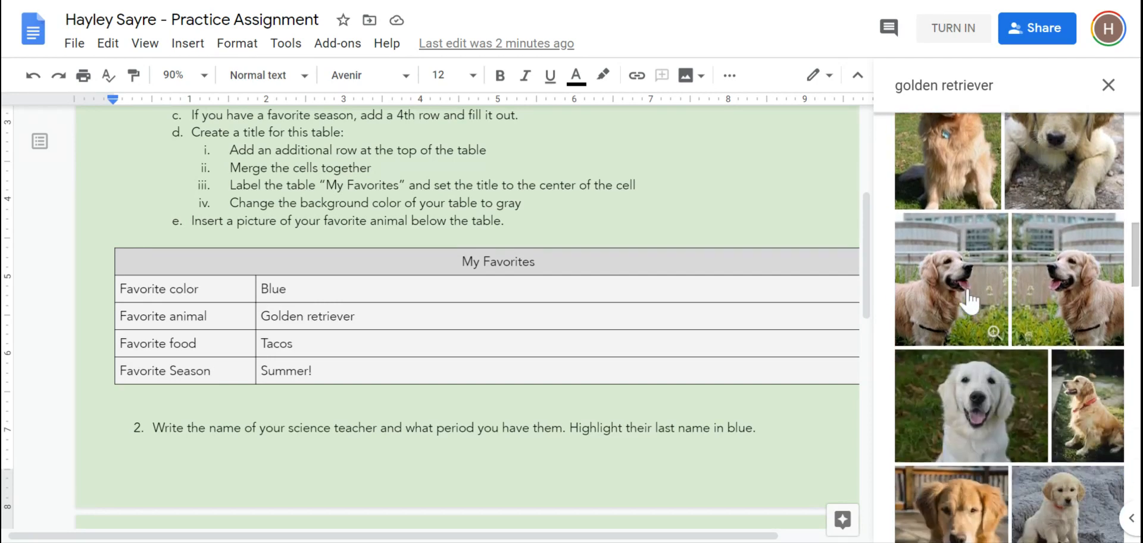
scroll(1002, 315, down, 8)
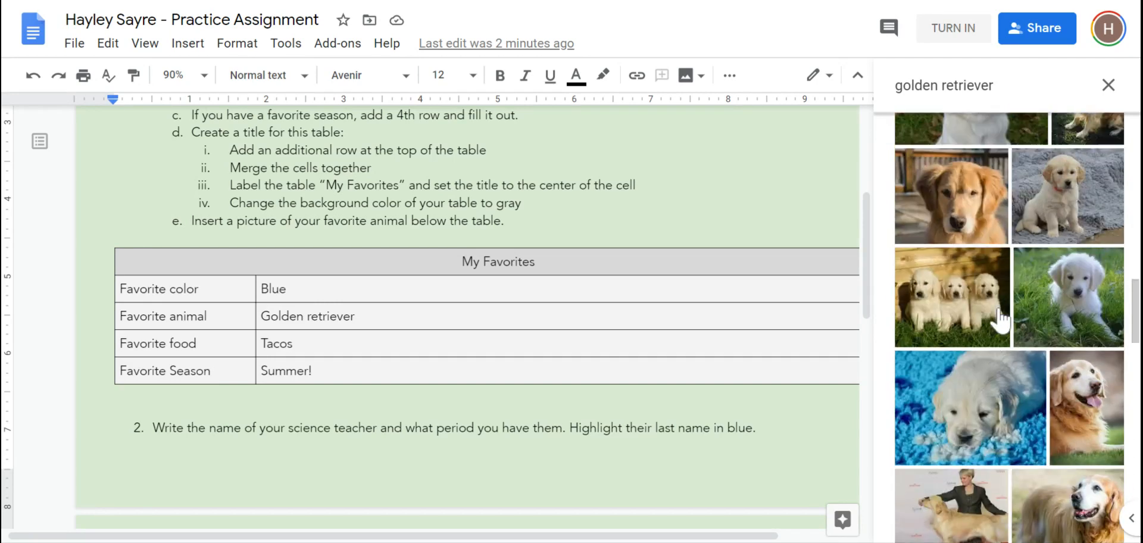
scroll(1008, 307, up, 2)
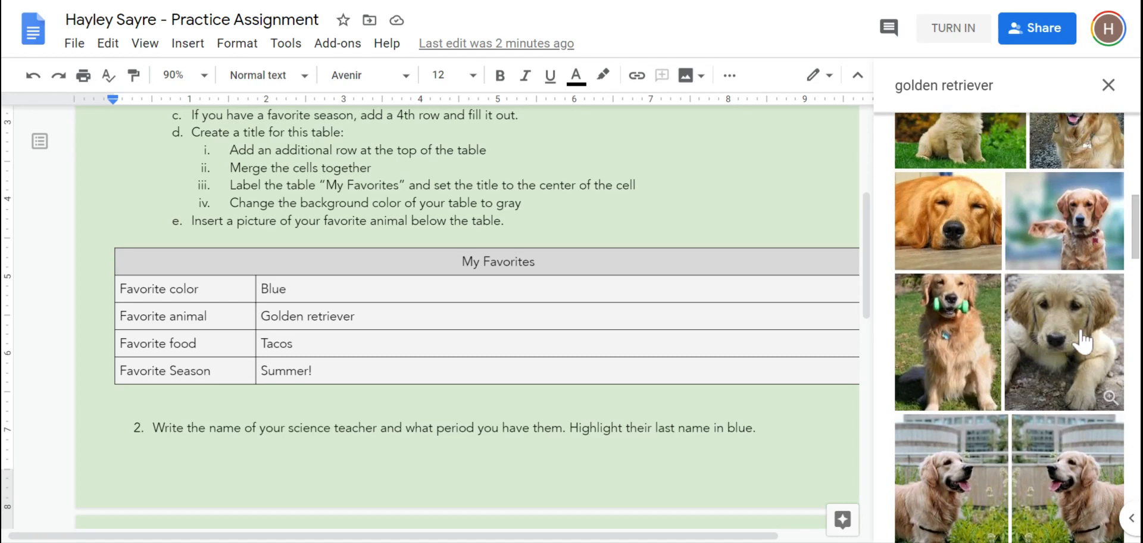
click(1081, 339)
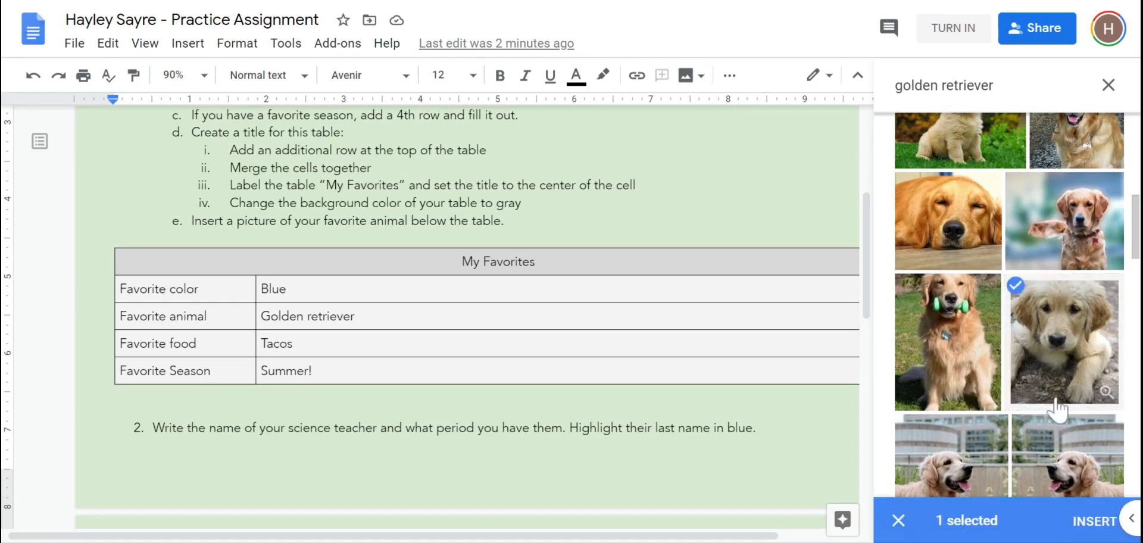
click(1095, 521)
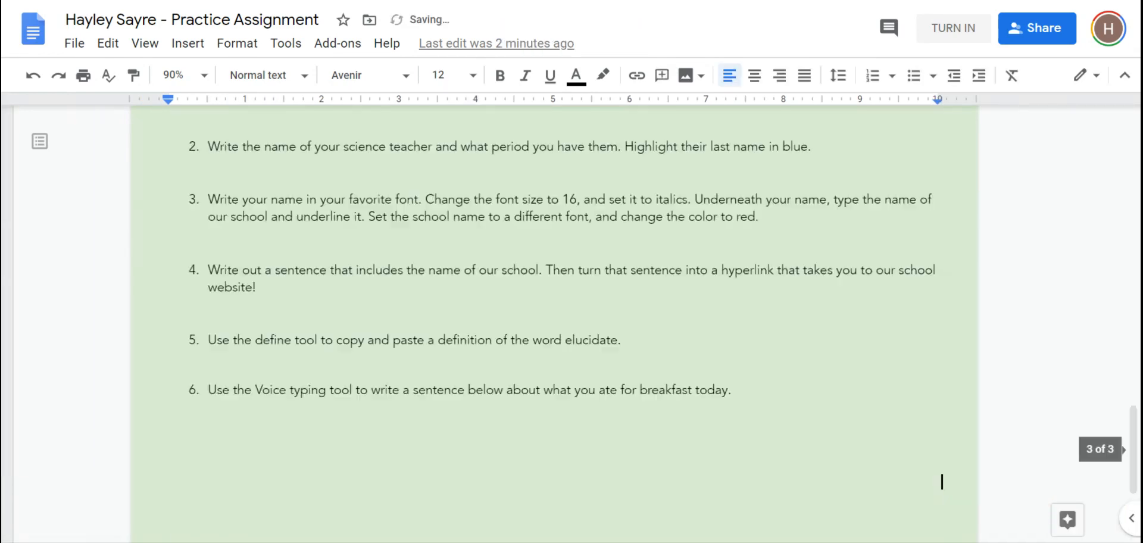
scroll(674, 308, up, 10)
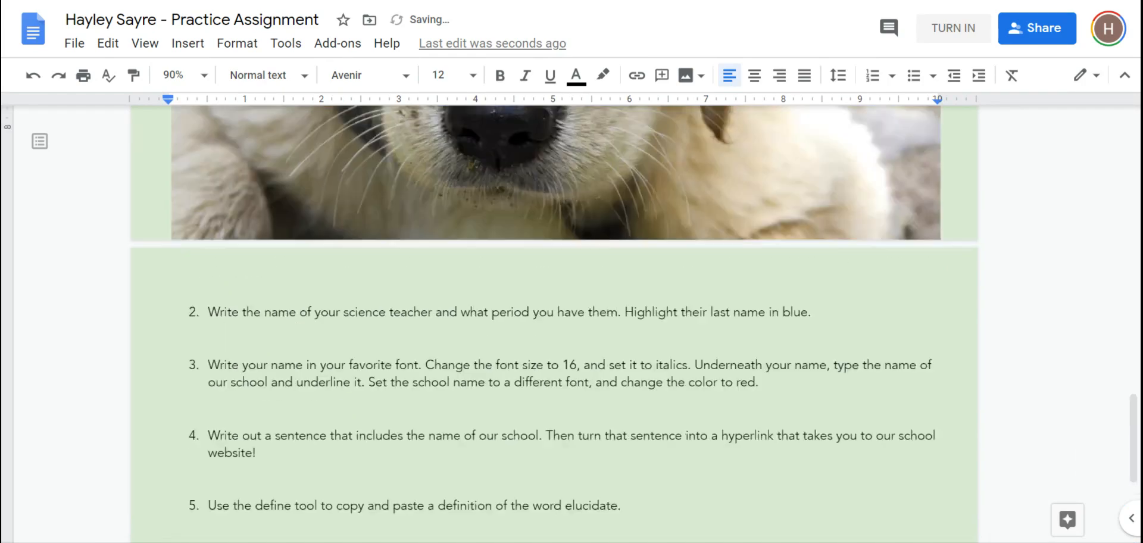
Step: Shrink the golden retriever picture below the table to a small image about 1.2 inches wide, keeping its proportions
scroll(738, 321, up, 4)
scroll(738, 322, down, 9)
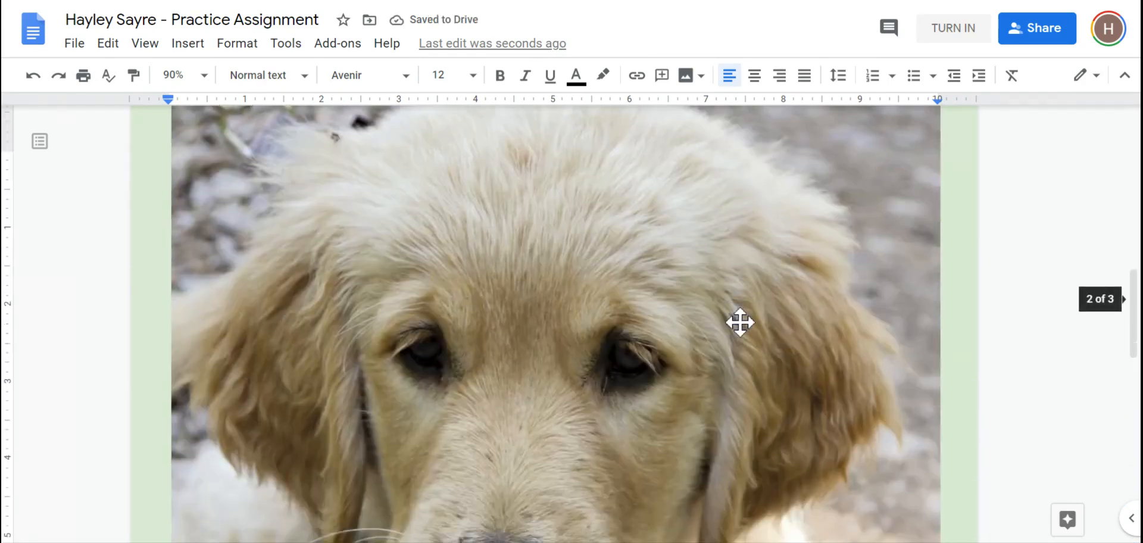
scroll(726, 296, up, 2)
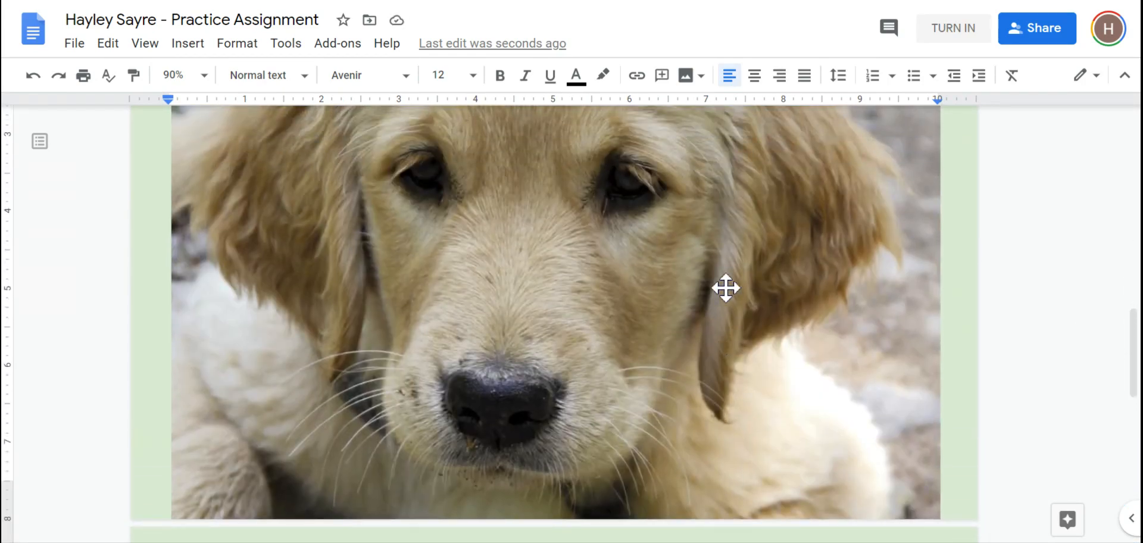
scroll(771, 260, up, 2)
scroll(771, 260, up, 5)
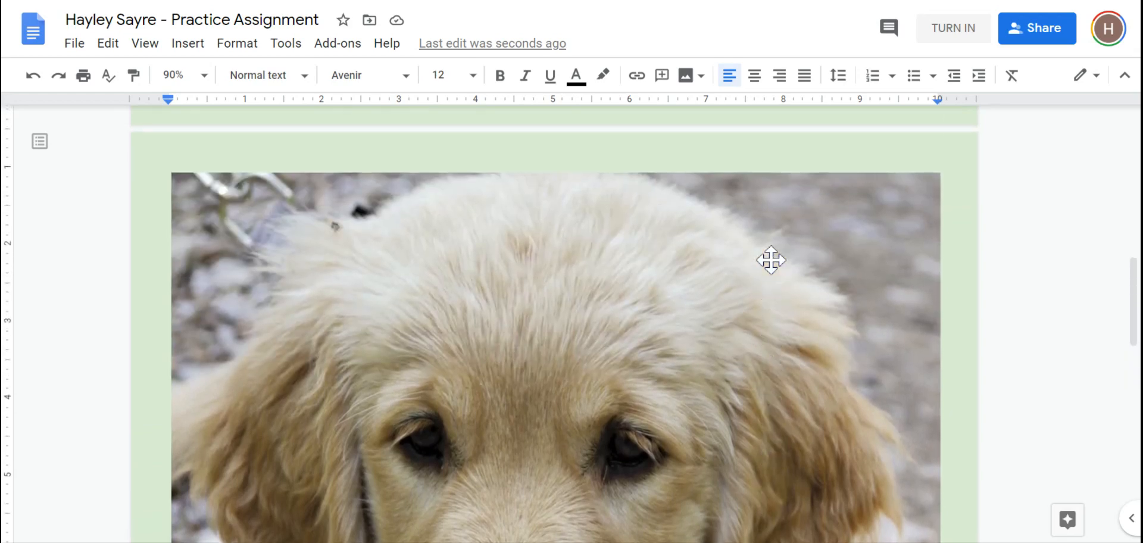
click(812, 413)
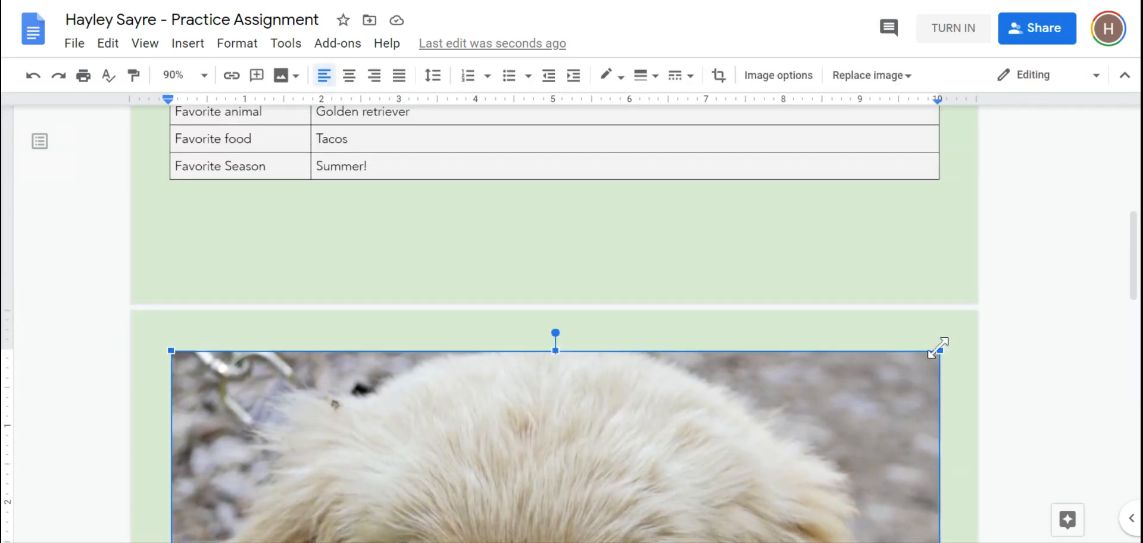
drag(940, 350, 727, 490)
scroll(777, 359, down, 10)
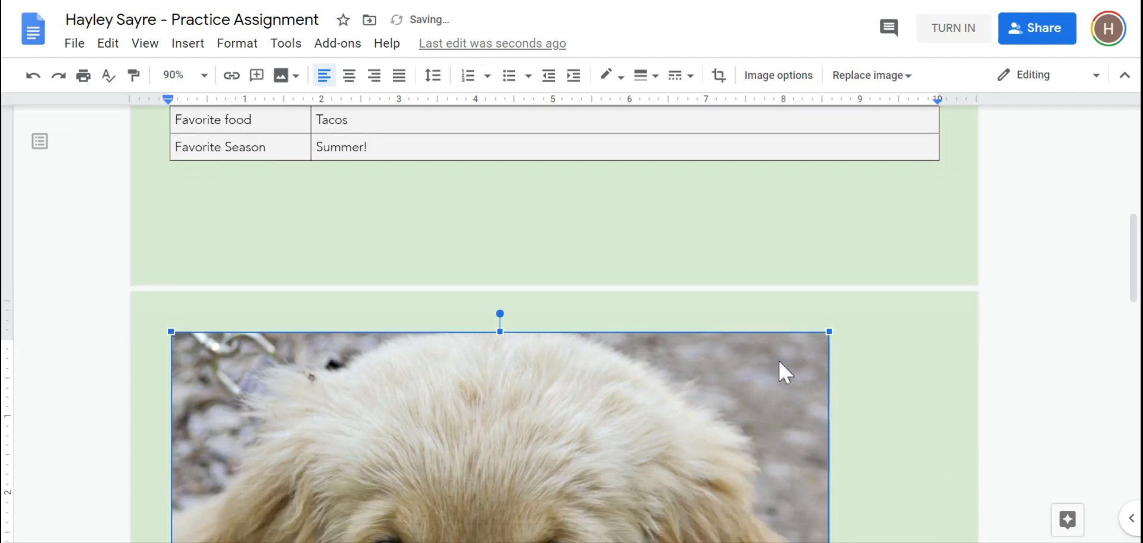
scroll(828, 485, down, 3)
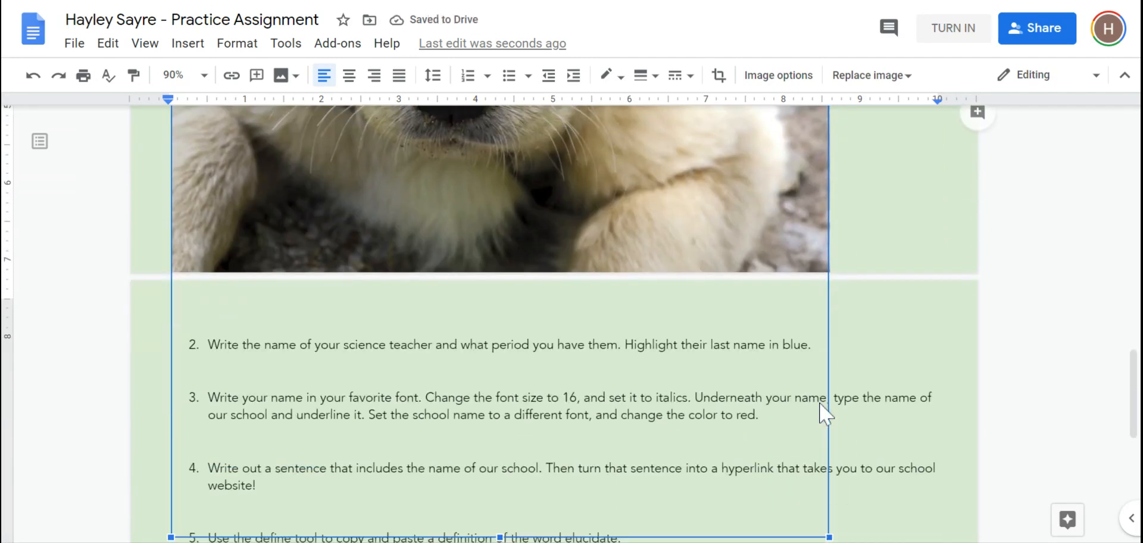
drag(828, 426, 339, 237)
scroll(324, 464, up, 6)
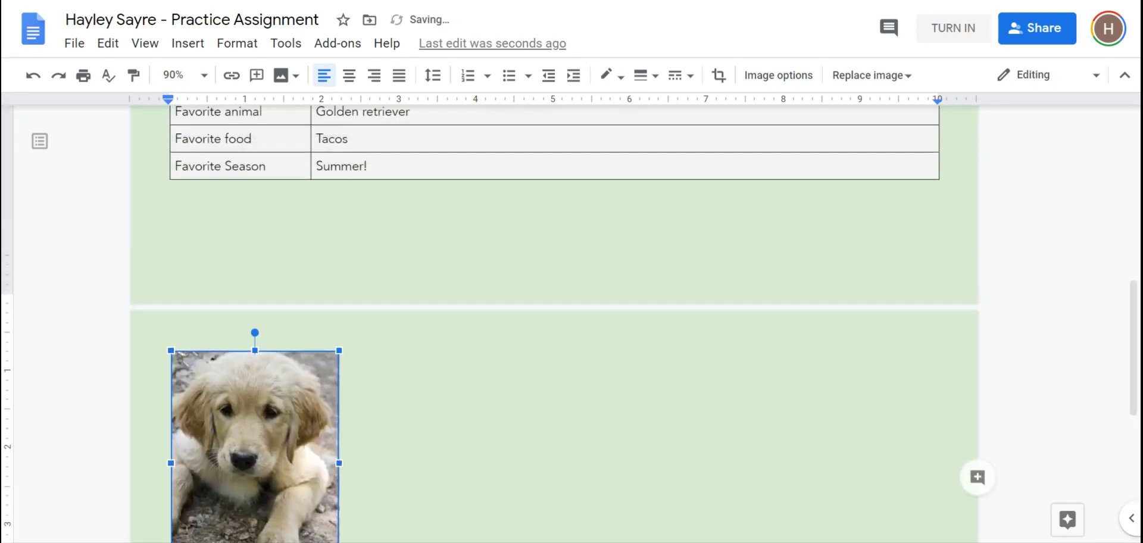
scroll(324, 450, down, 4)
drag(339, 407, 260, 291)
Step: Set the puppy picture to wrap text and shrink it further to about 0.8 inch wide
scroll(260, 291, up, 5)
scroll(260, 291, up, 3)
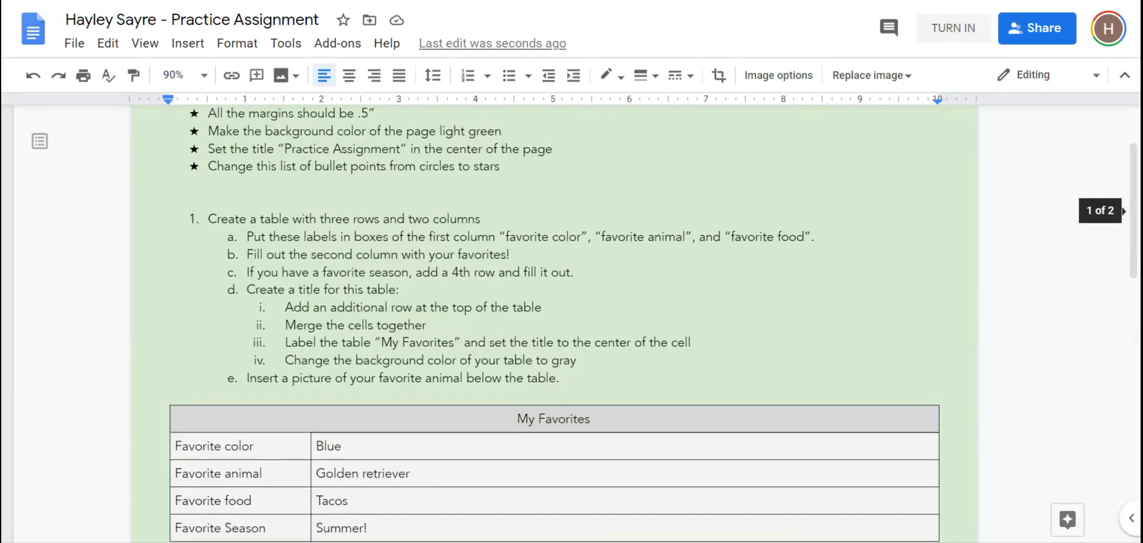
scroll(276, 454, down, 6)
scroll(212, 432, down, 3)
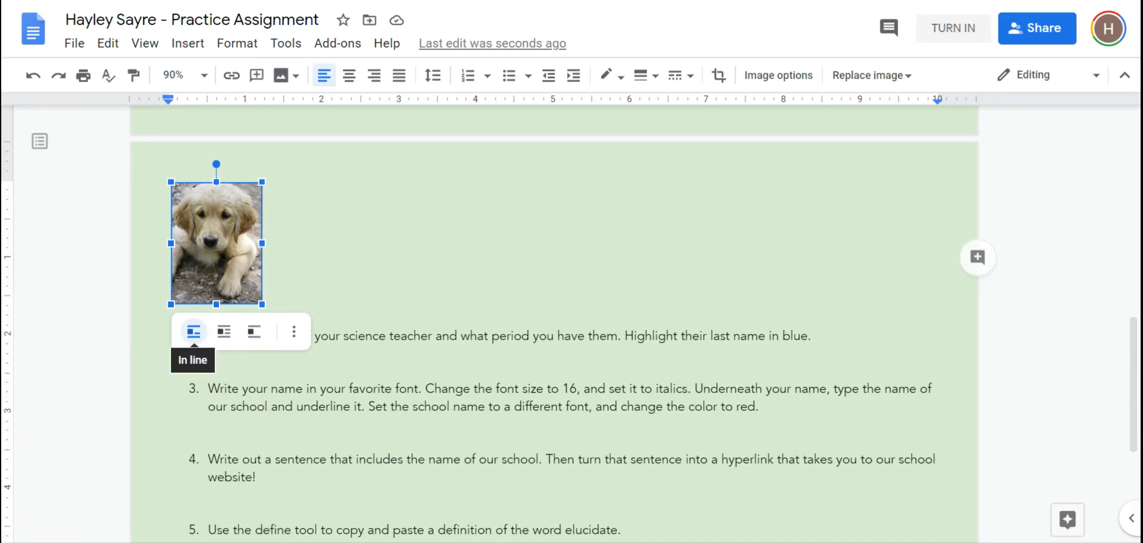
click(224, 332)
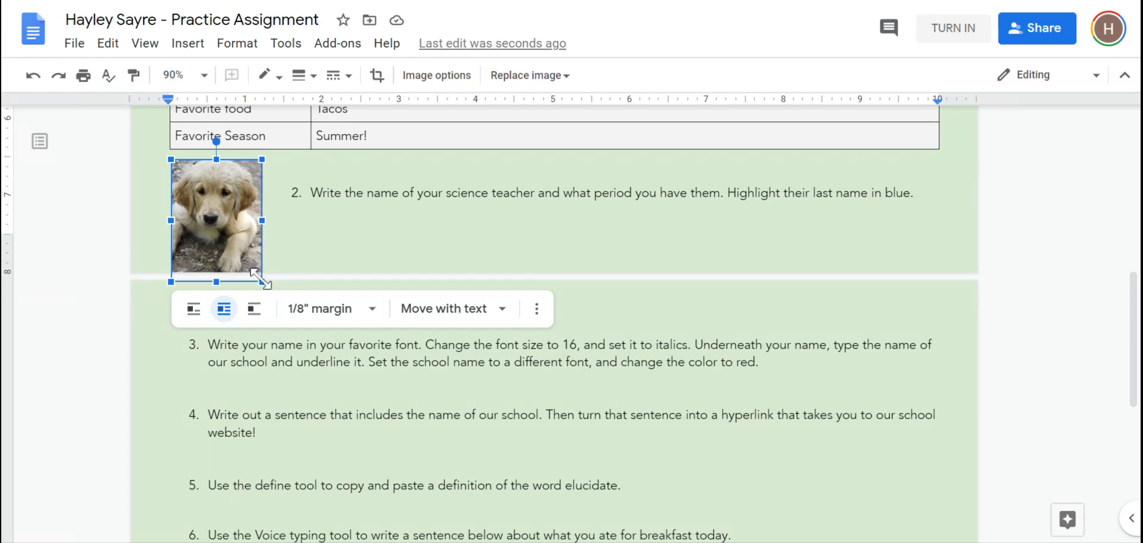
drag(262, 282, 233, 243)
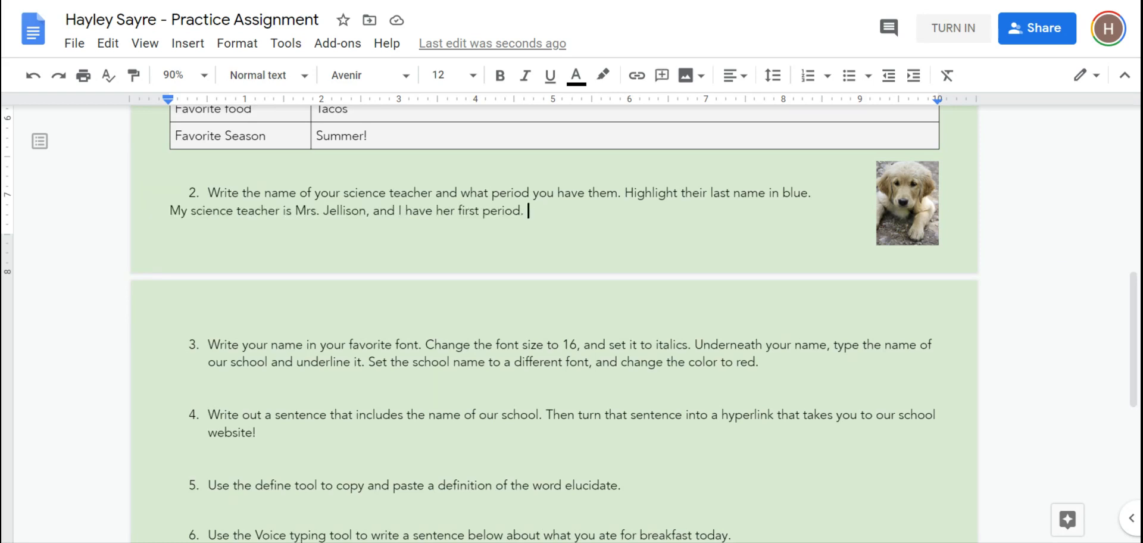
Step: Highlight only the science teacher's last name in cyan blue in the answer to task 2
double_click(342, 211)
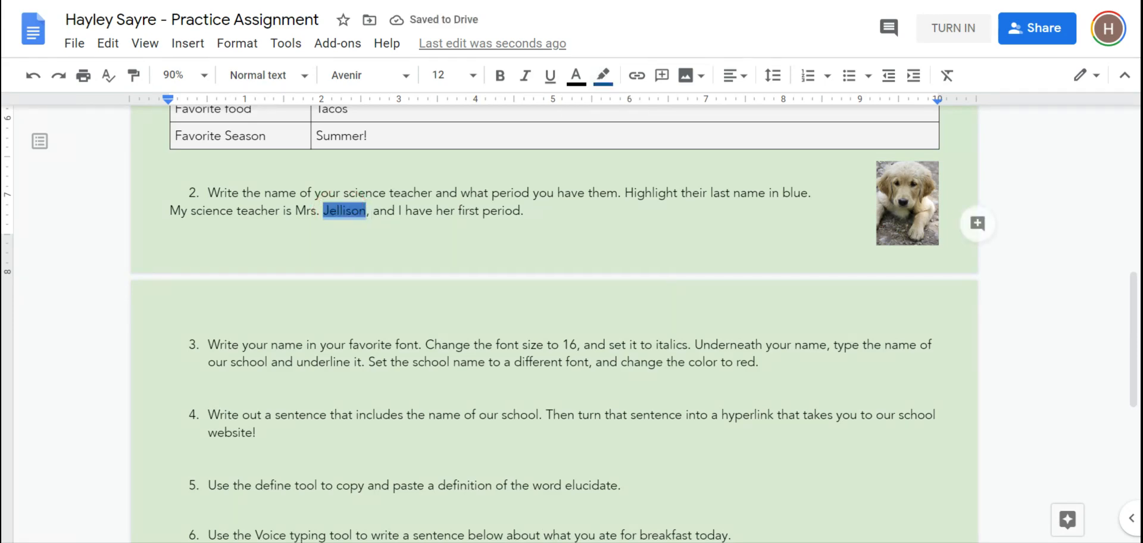
click(603, 76)
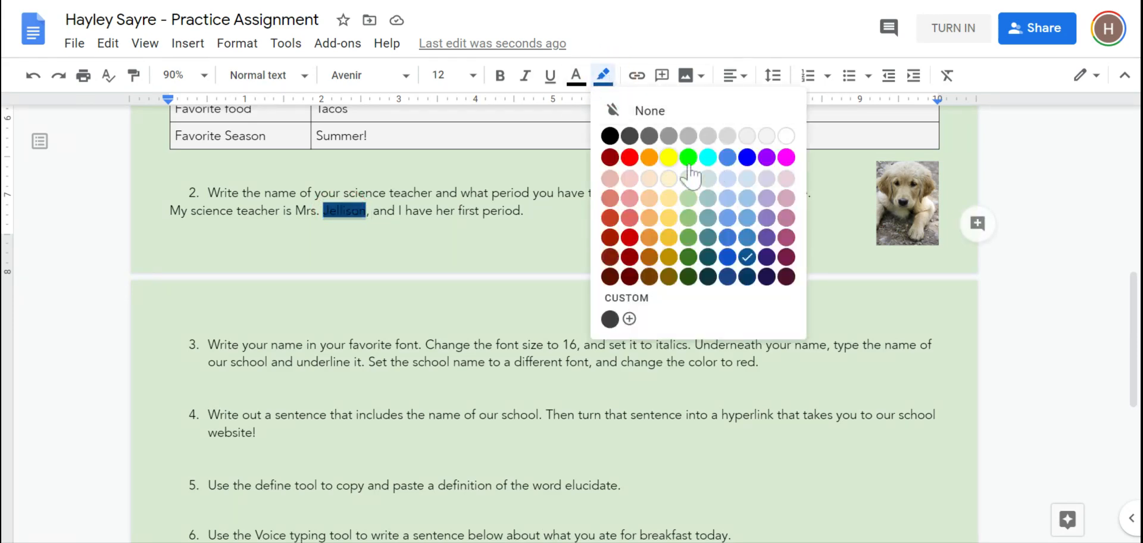
click(708, 157)
click(529, 211)
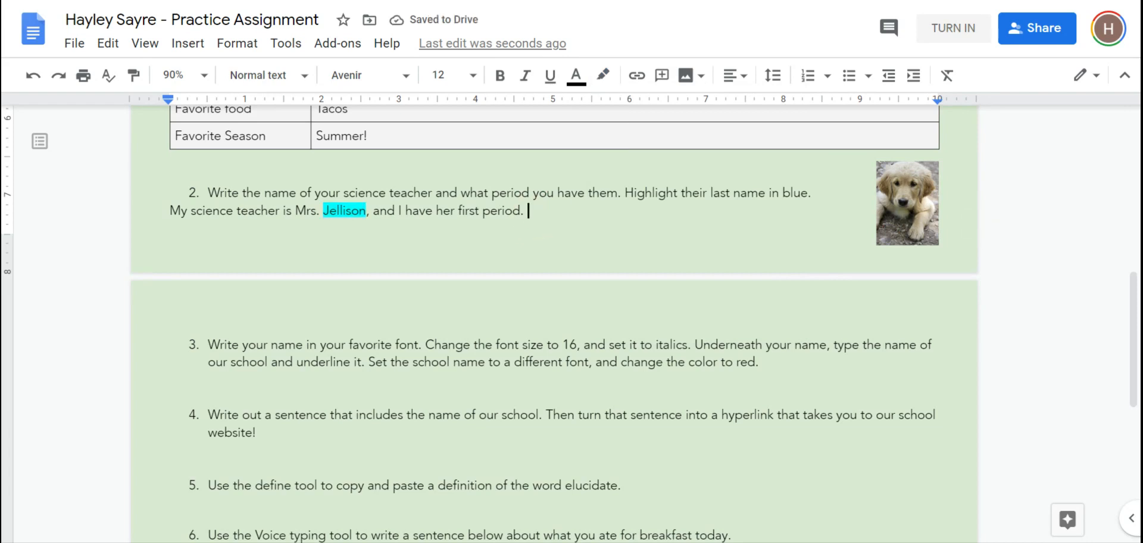
Step: Write your name on the blank line under task 3 and set it in the Lobster font
scroll(1069, 222, down, 3)
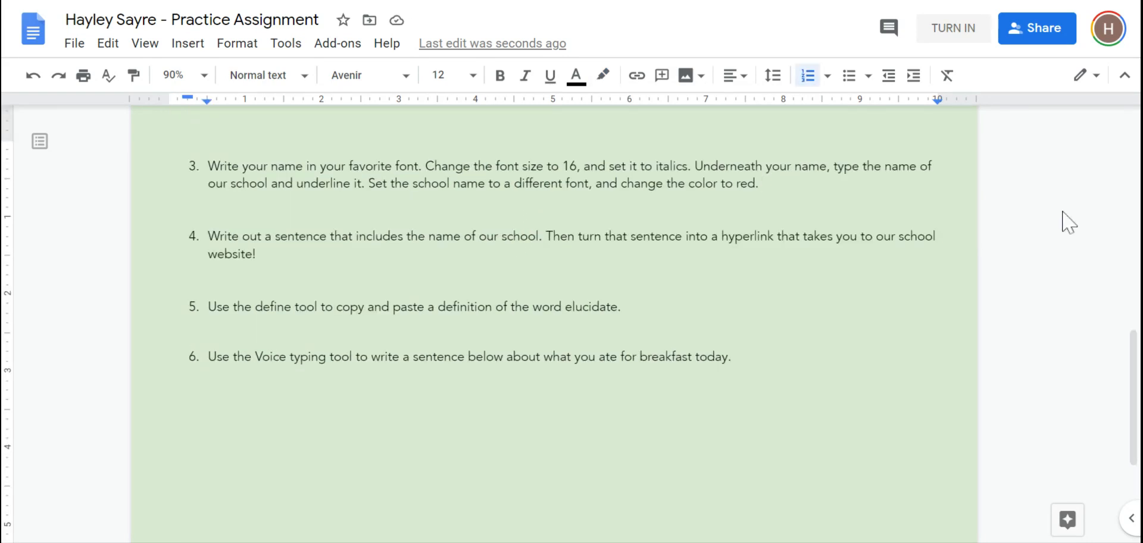
key(Down)
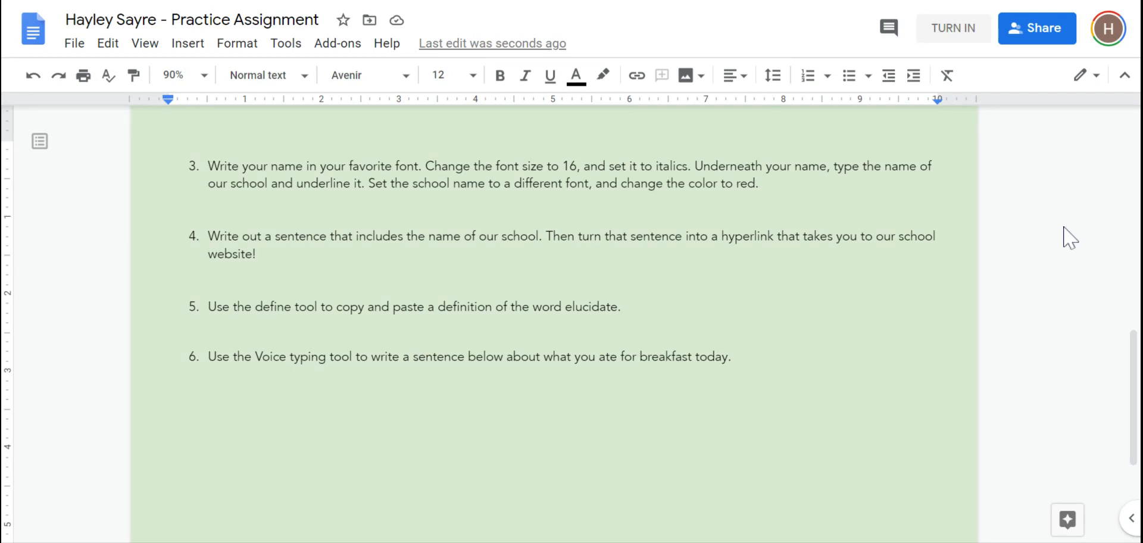
text(Mrs. Sayre)
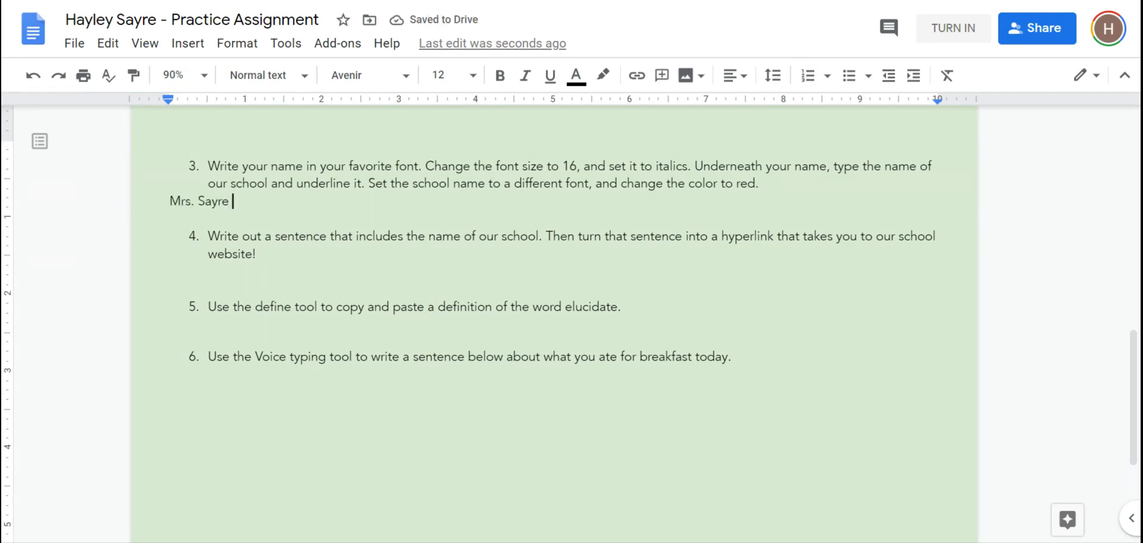
drag(172, 199, 235, 203)
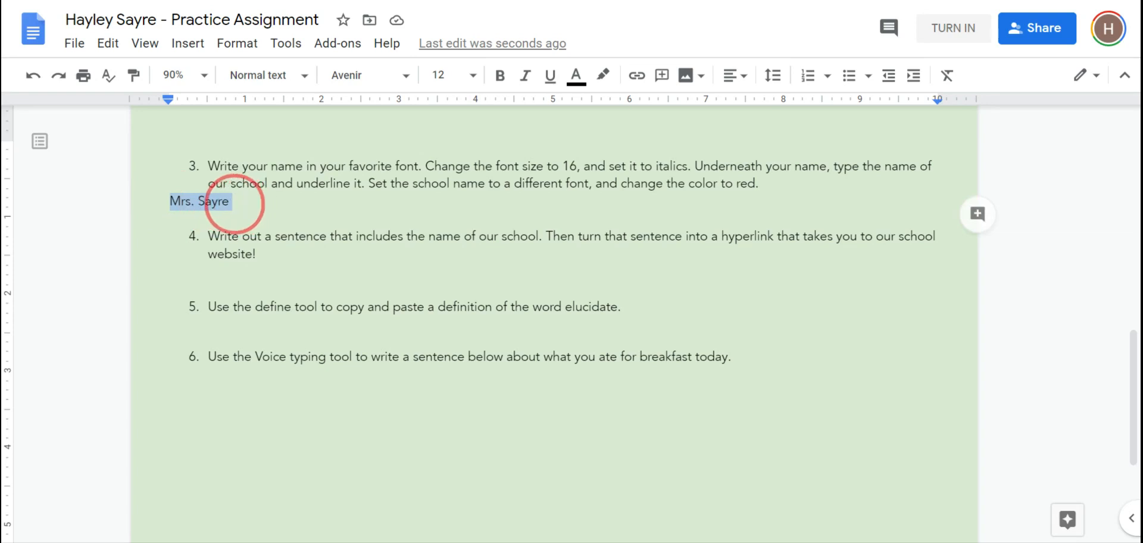
click(340, 83)
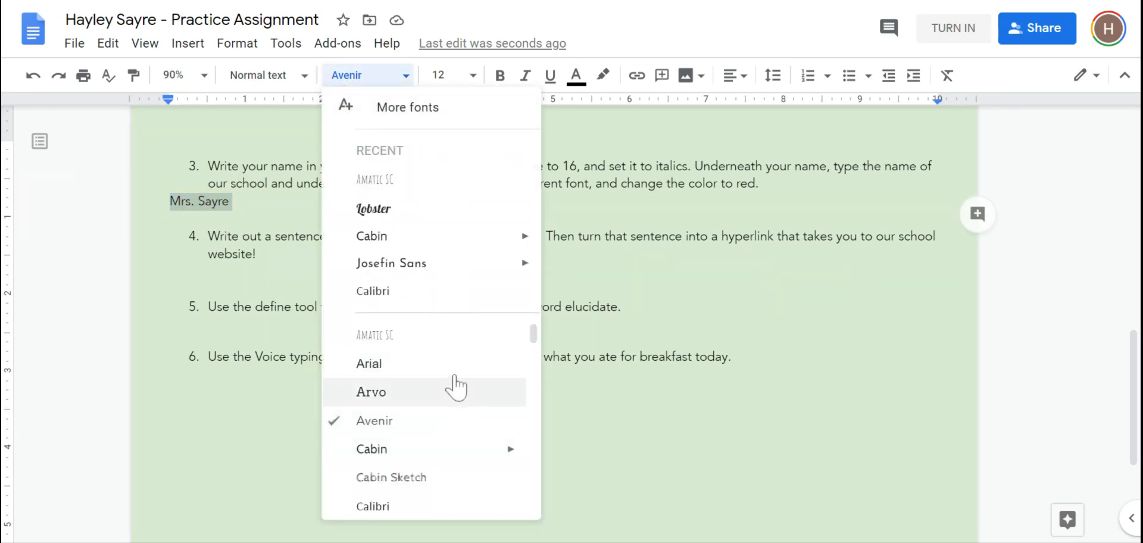
scroll(454, 384, down, 9)
scroll(447, 423, up, 2)
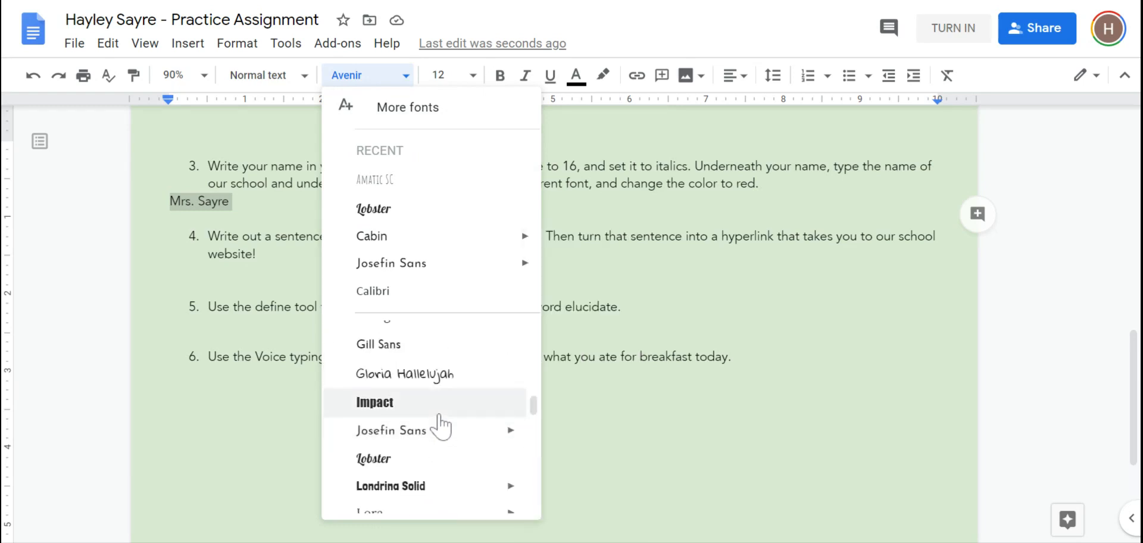
click(387, 469)
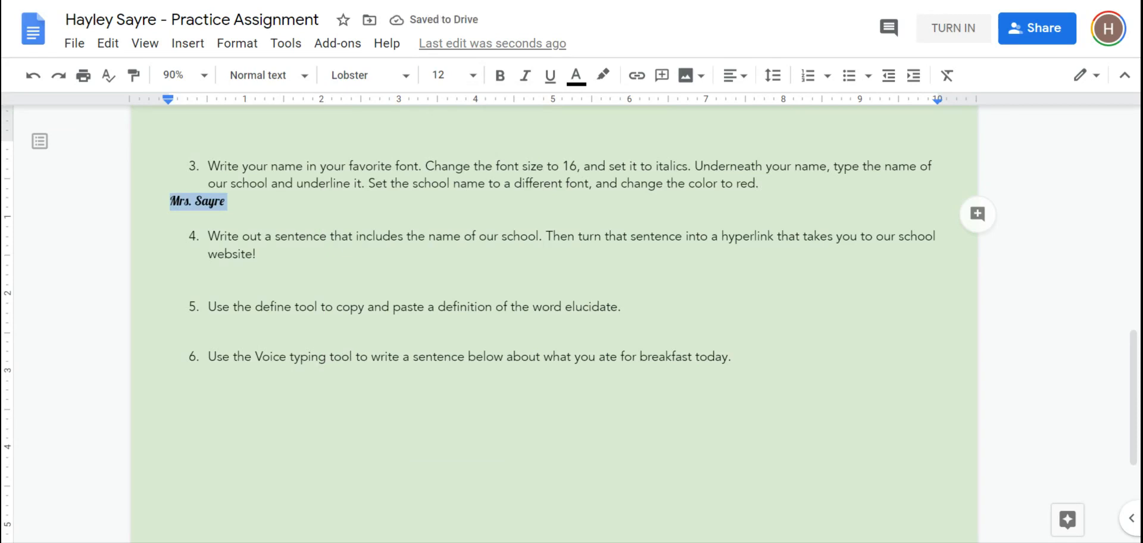
Step: Set the name under task 3 to font size 16 and italicize it
click(473, 76)
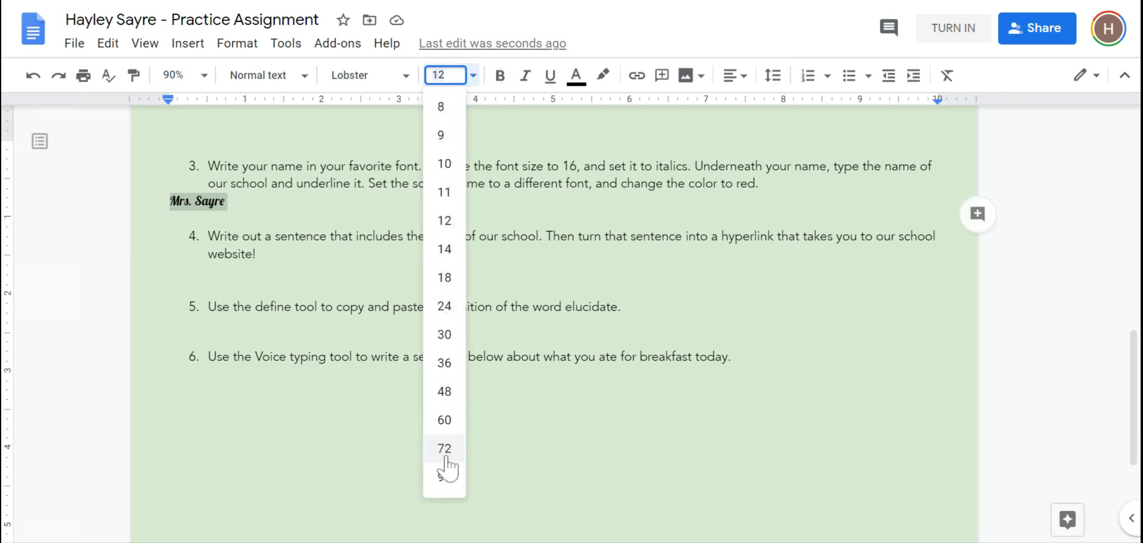
click(451, 75)
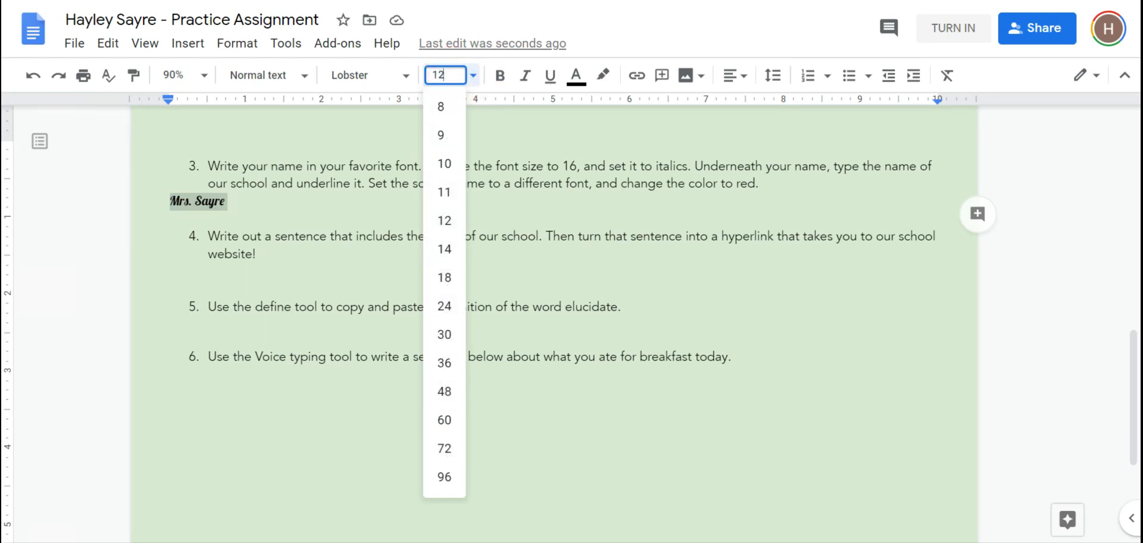
text(16)
key(Return)
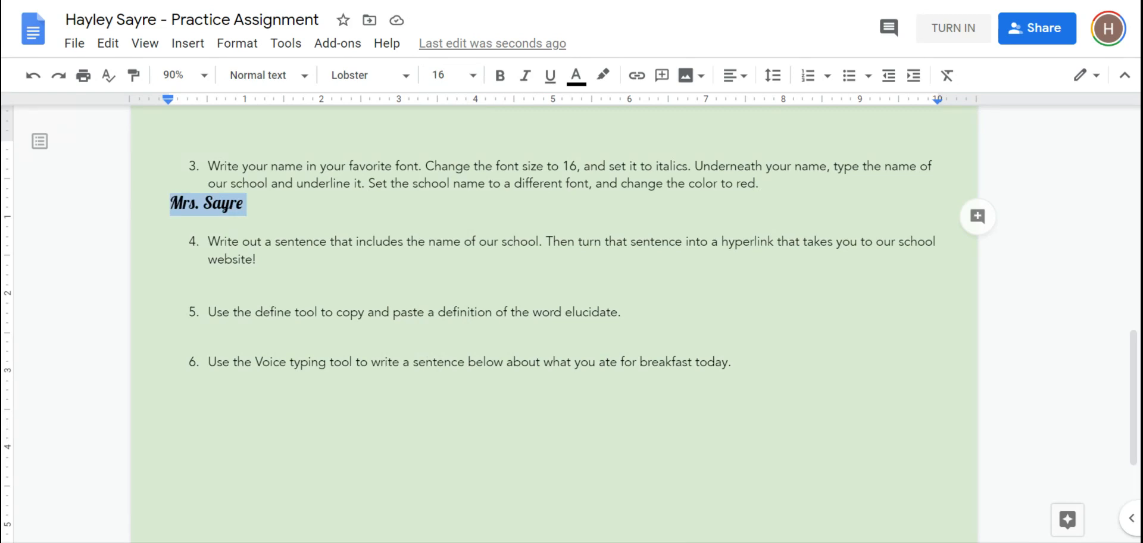
click(531, 84)
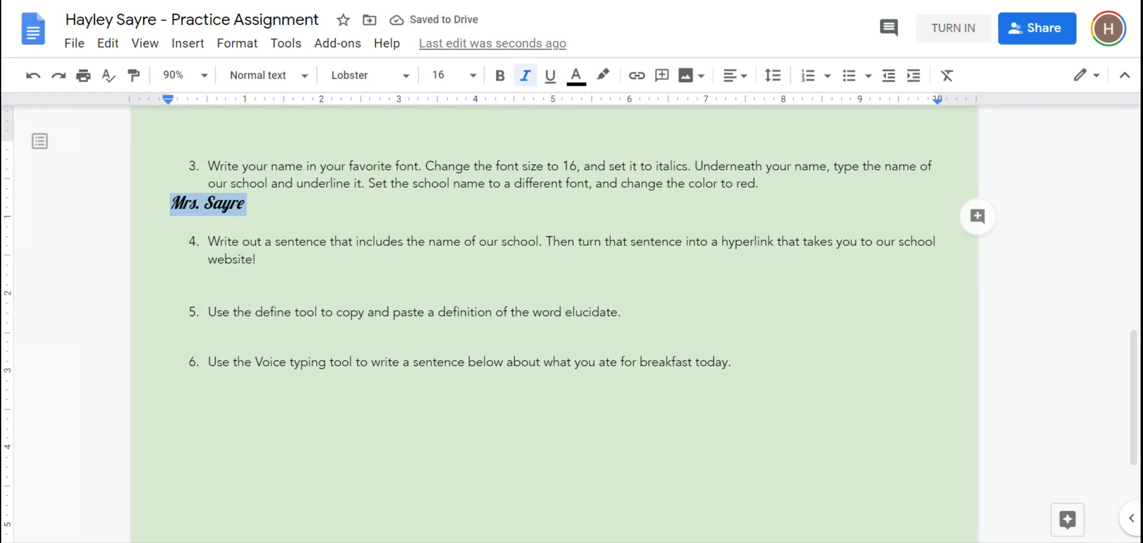
Step: Add "Steilacoom High School" on a new line beneath the name and underline it
key(Right)
key(Return)
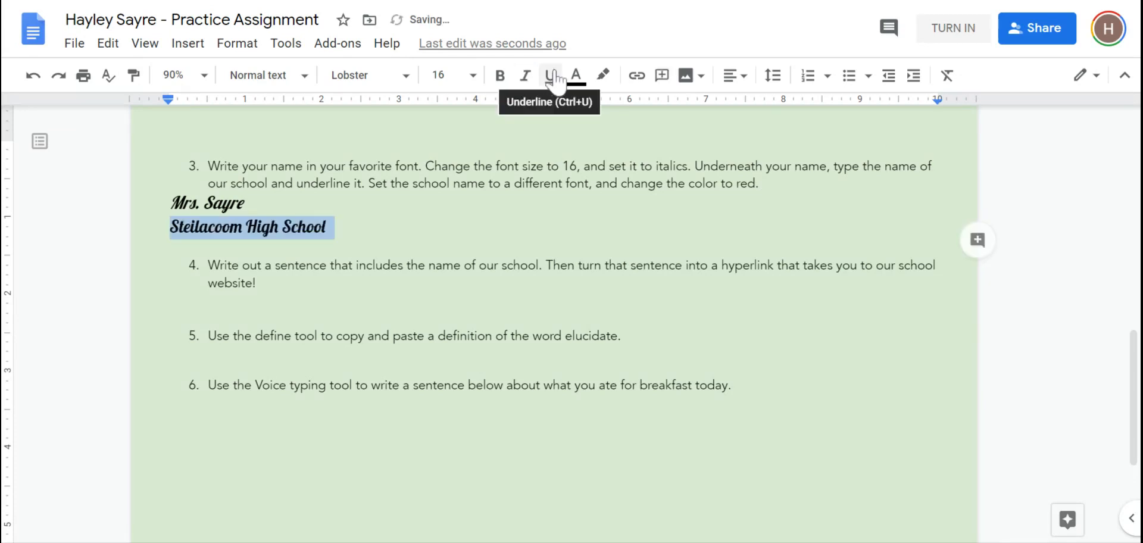
click(551, 75)
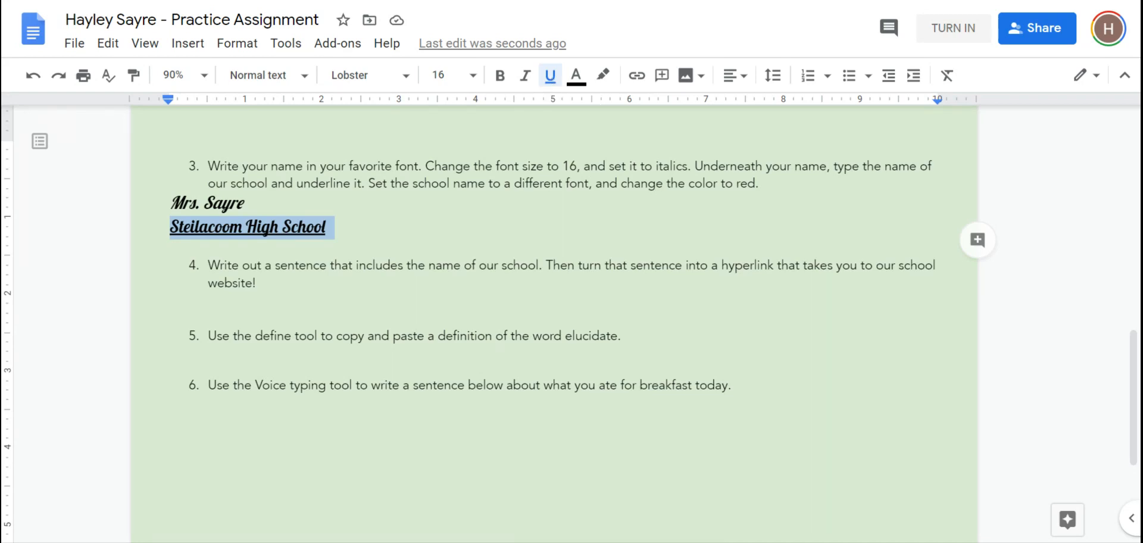
Step: Change the school name's font to Impact and its text color to red
click(379, 82)
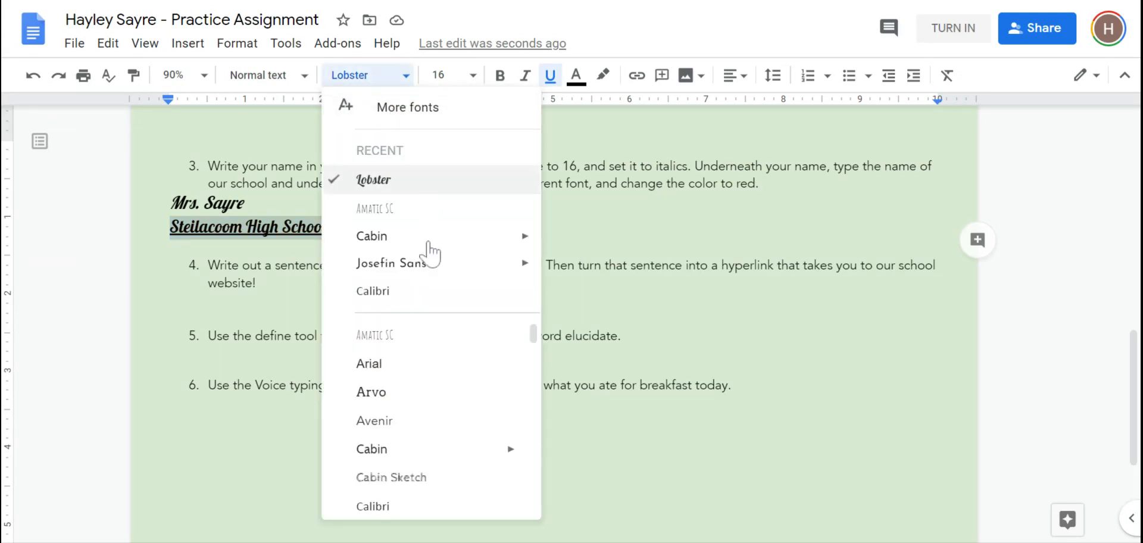
scroll(421, 390, down, 5)
scroll(422, 391, down, 5)
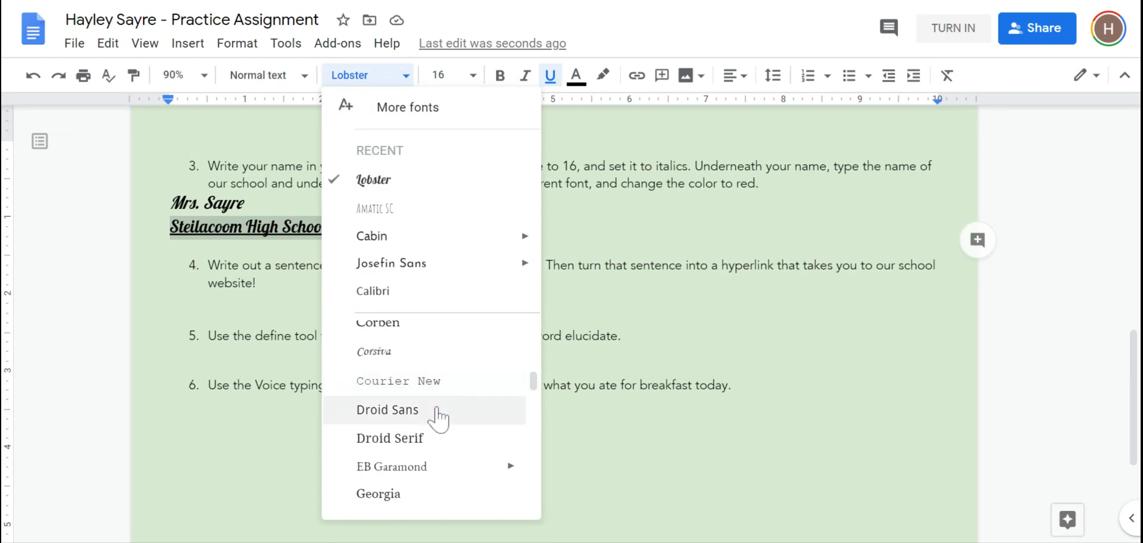
click(427, 408)
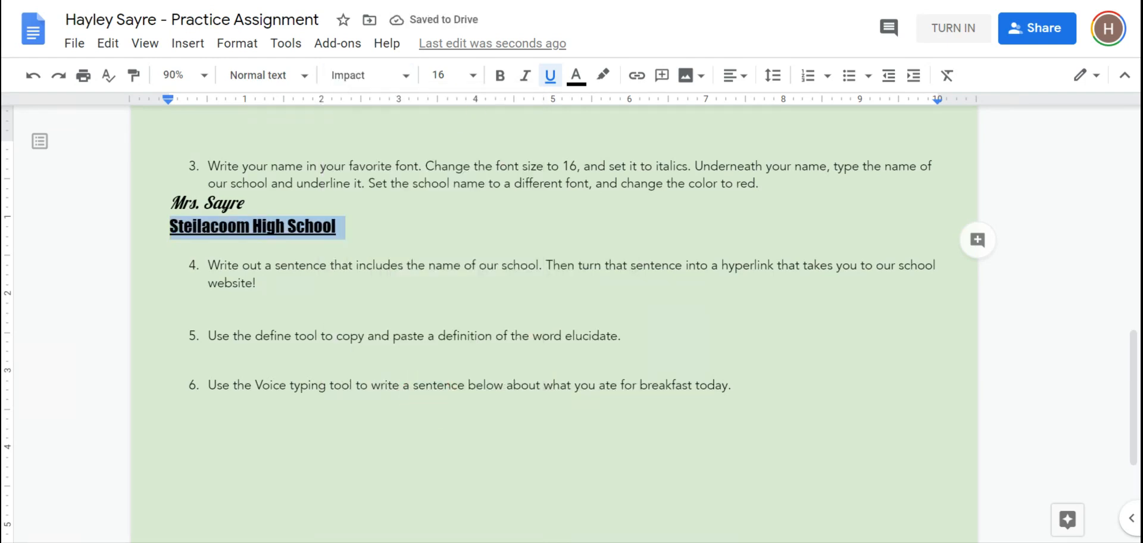
click(576, 77)
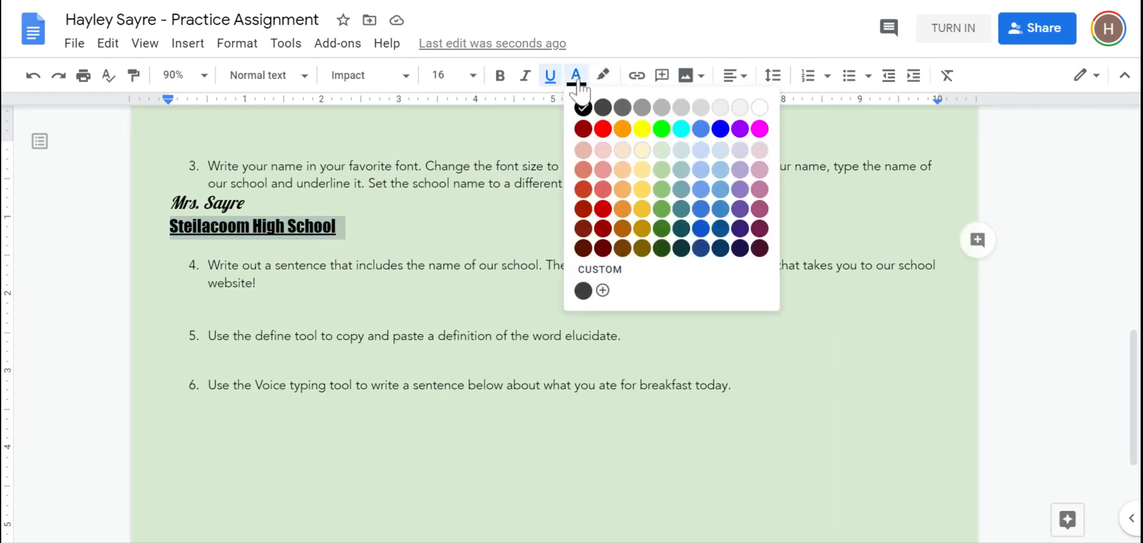
click(604, 132)
click(411, 248)
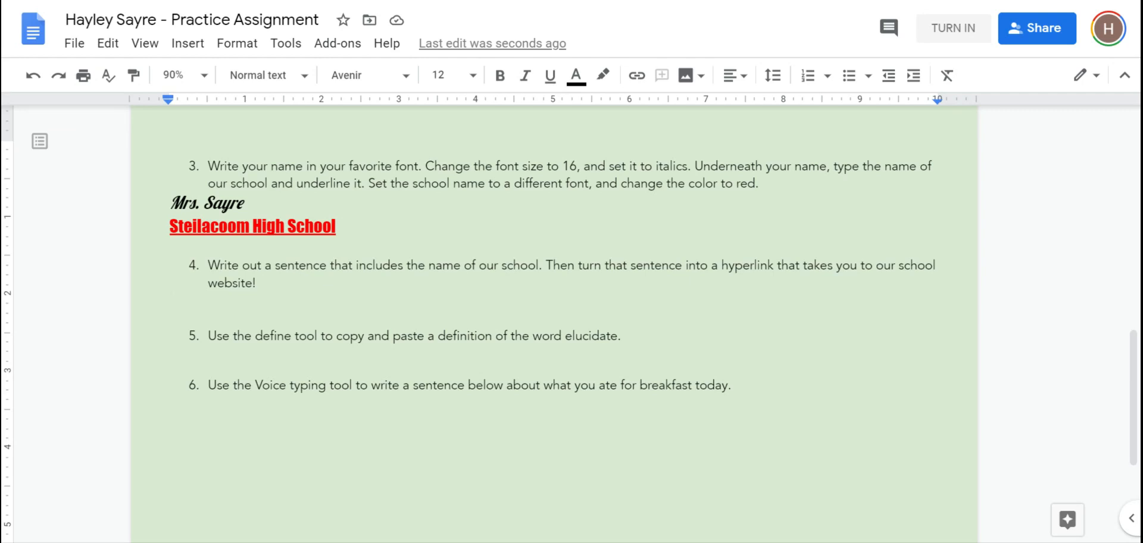
Step: Write "Amazing students go to Steilacoom High School!" on the line under task 4 and copy the school website's address
text(Amazing students go to Steilacoom High School!)
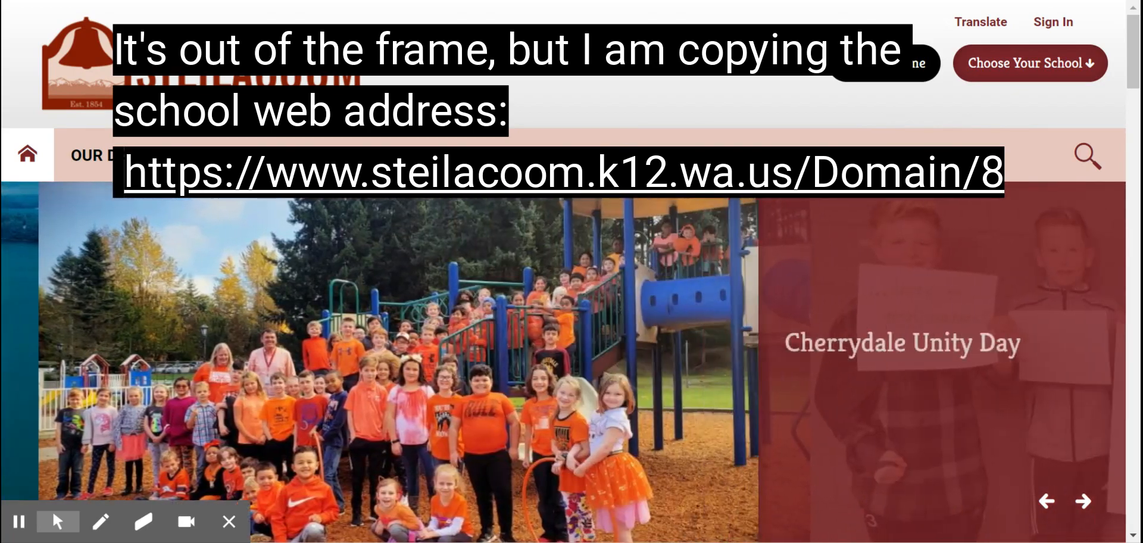
click(247, 1)
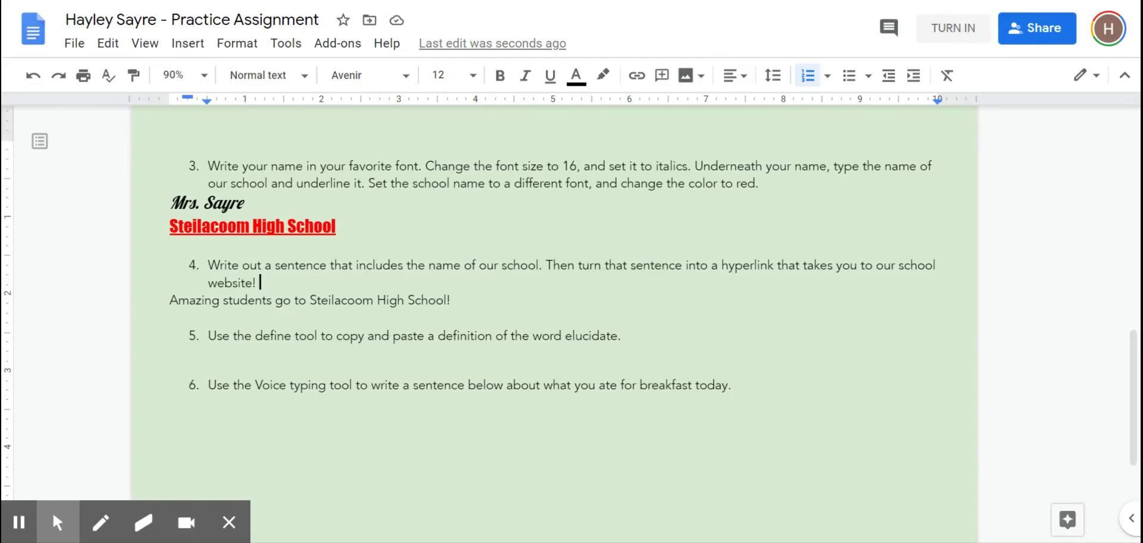
drag(451, 300, 159, 302)
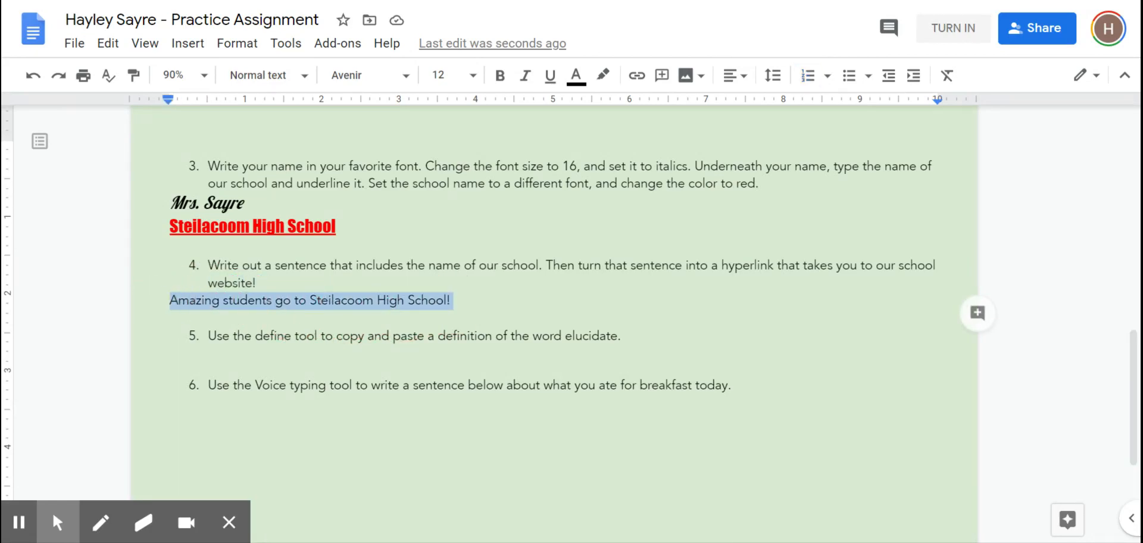
right_click(340, 302)
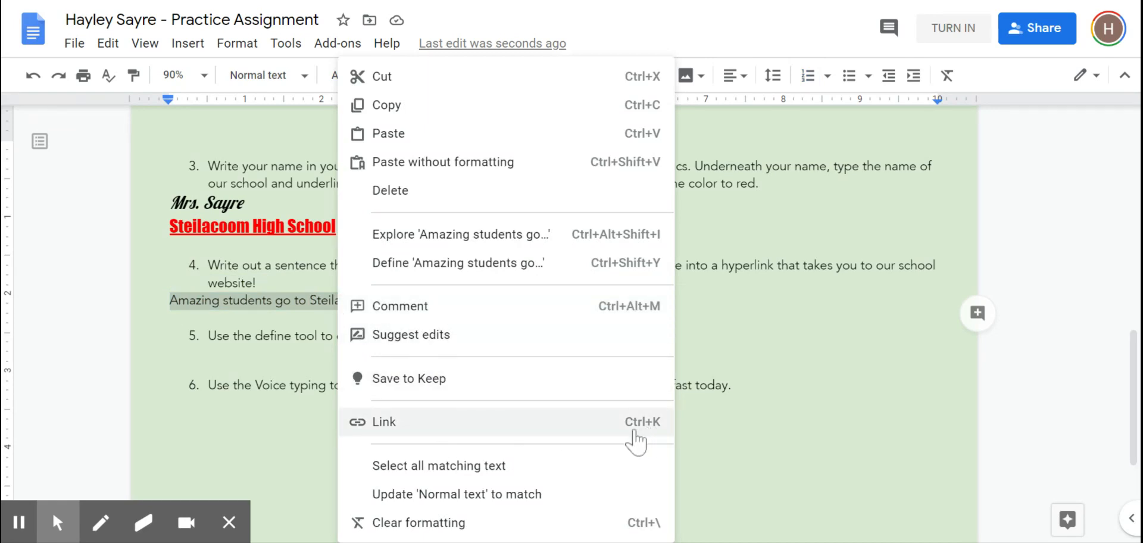
click(541, 426)
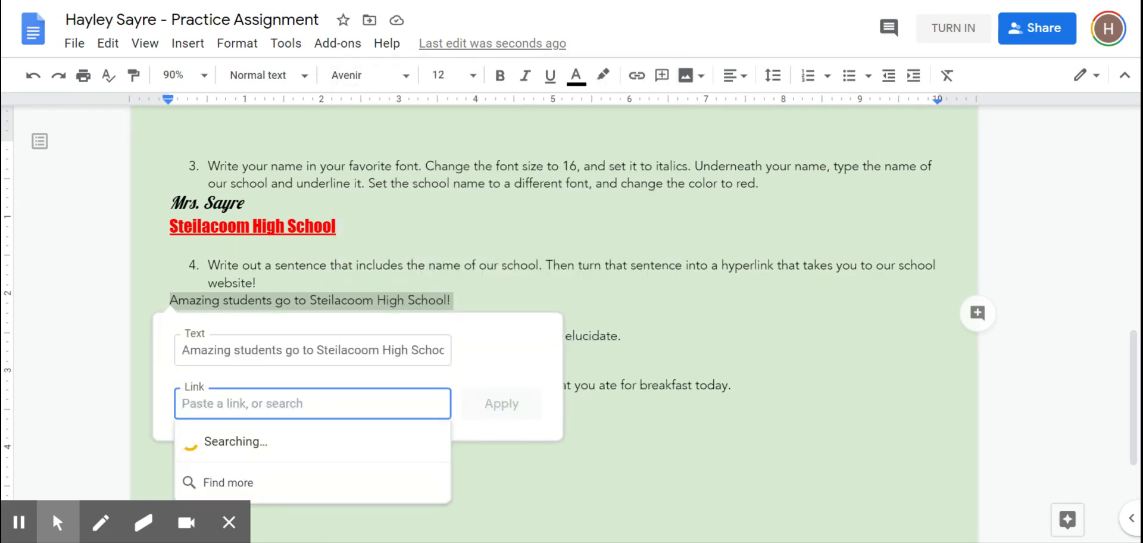
key(ctrl+v)
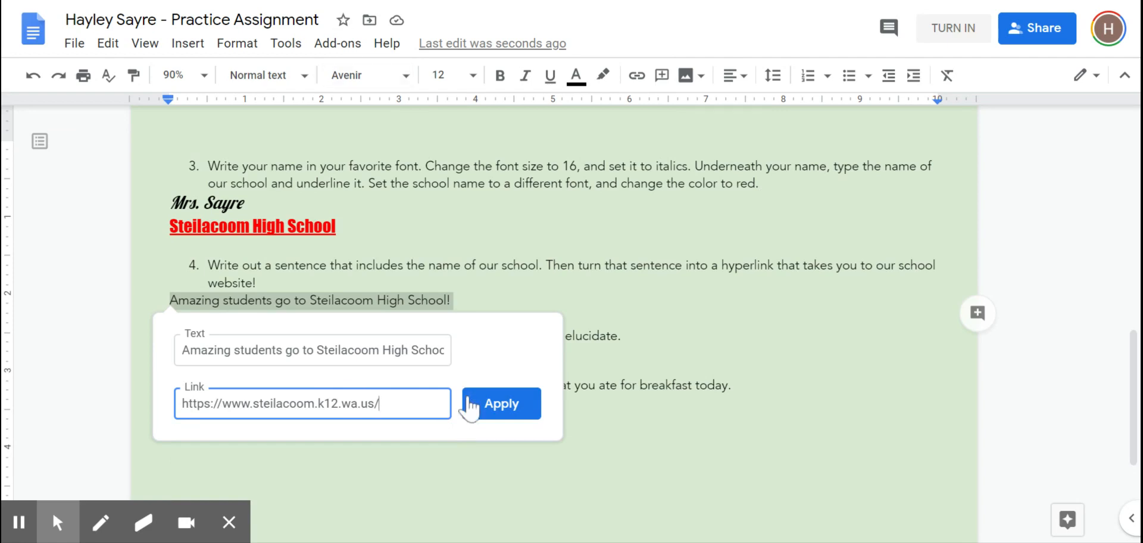
click(500, 405)
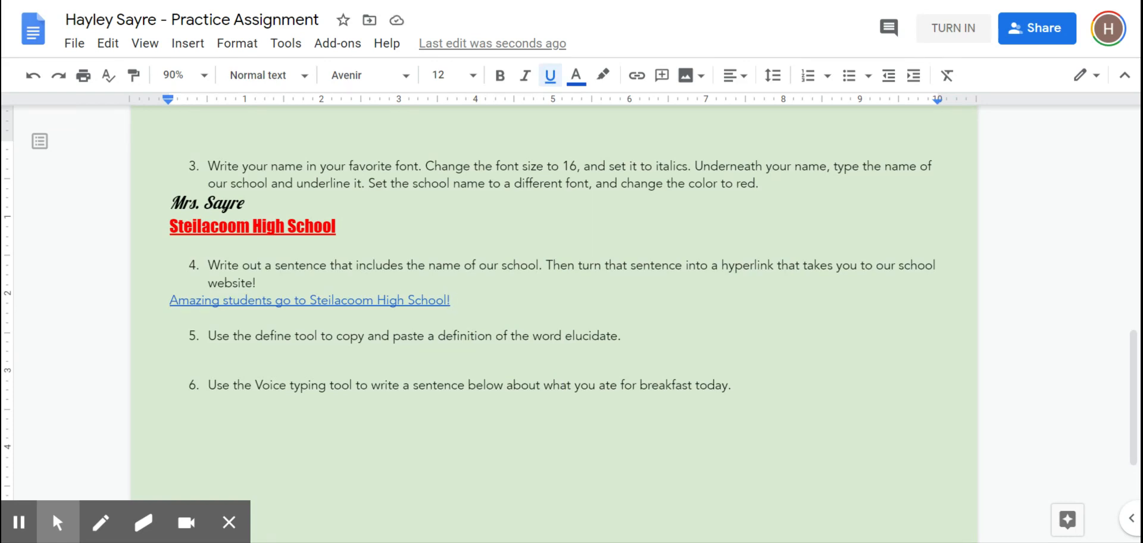
click(299, 300)
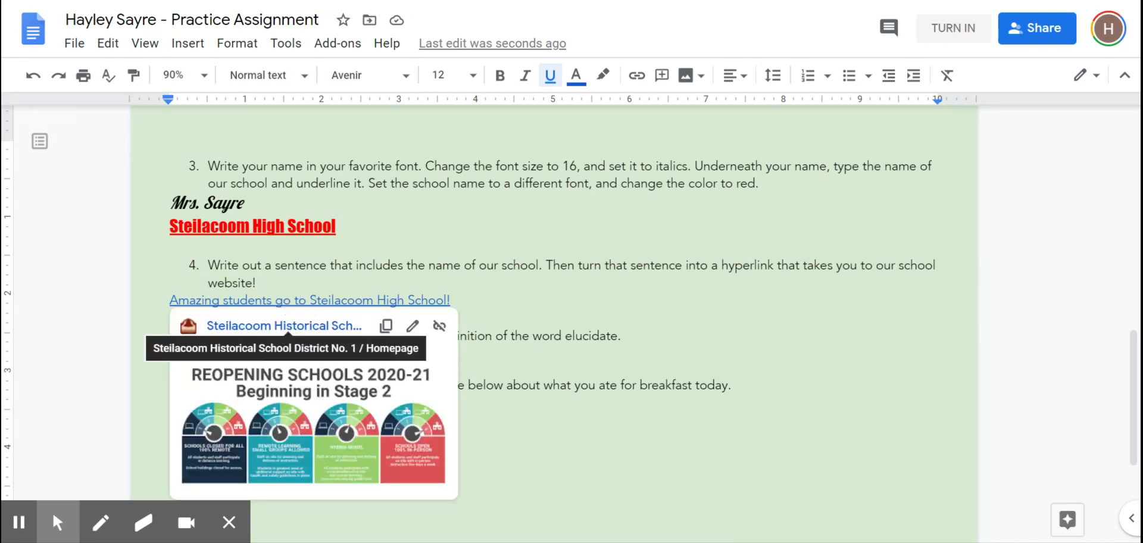
Step: Look up the definition of the word "elucidate" from task 5 with the define tool
click(621, 336)
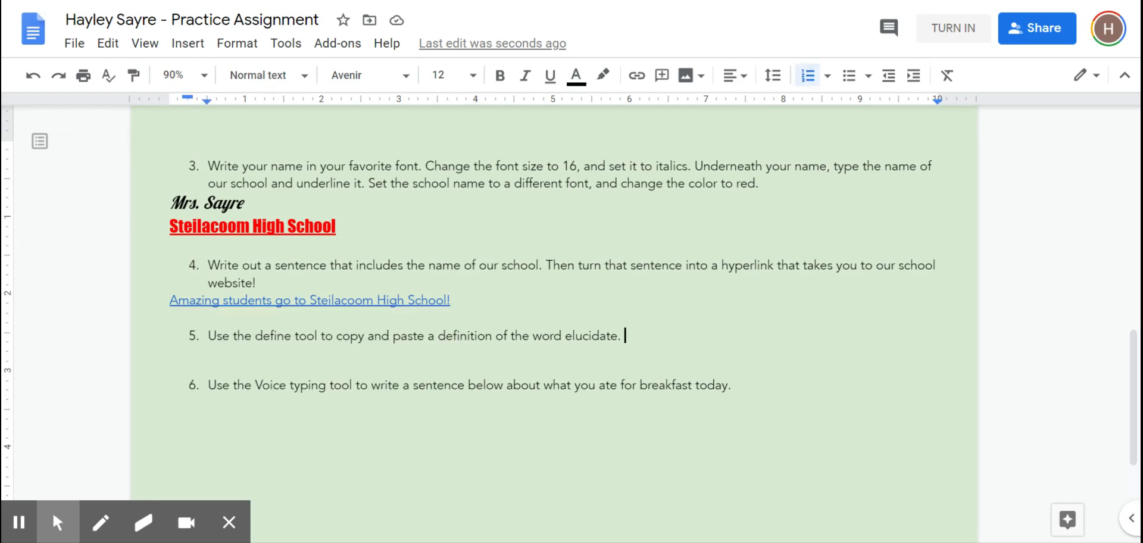
click(386, 353)
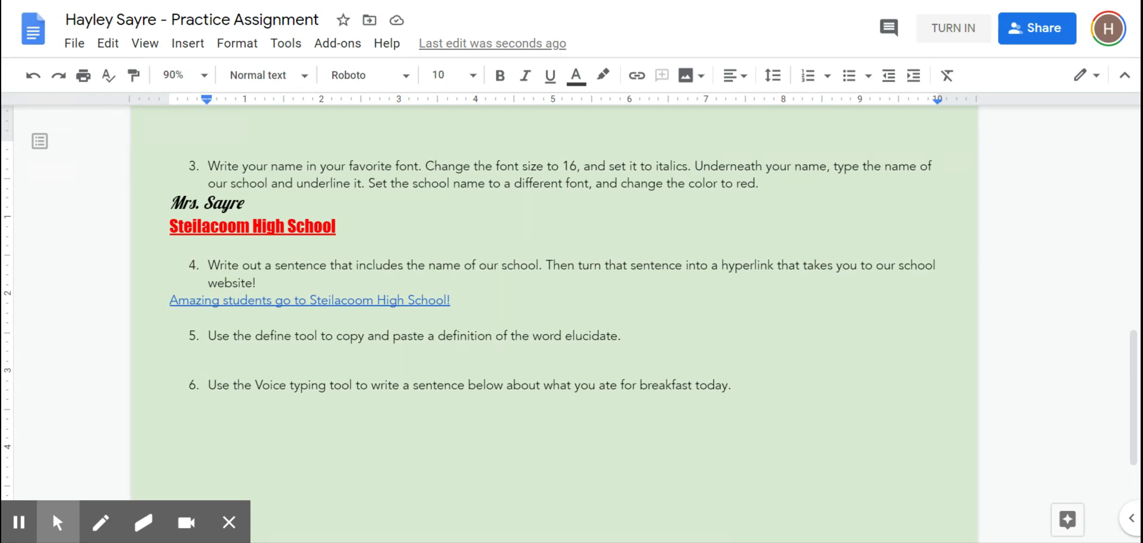
double_click(590, 336)
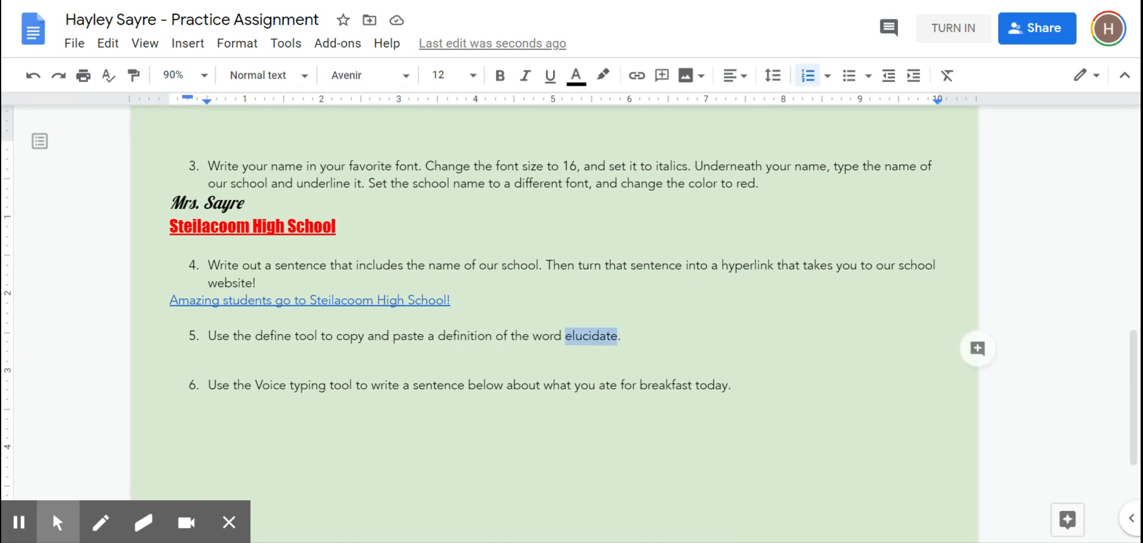
right_click(591, 336)
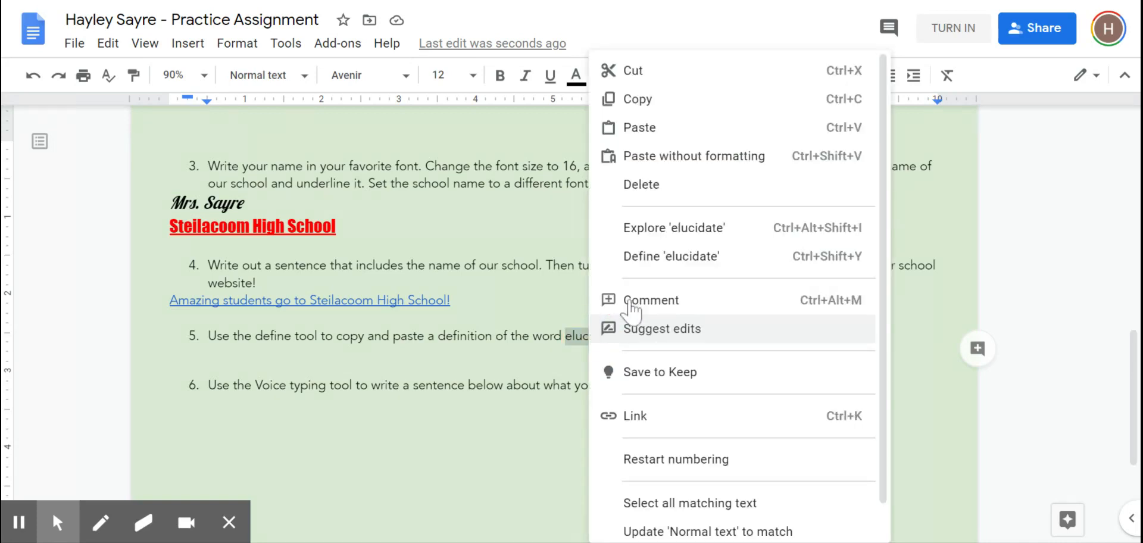
click(666, 262)
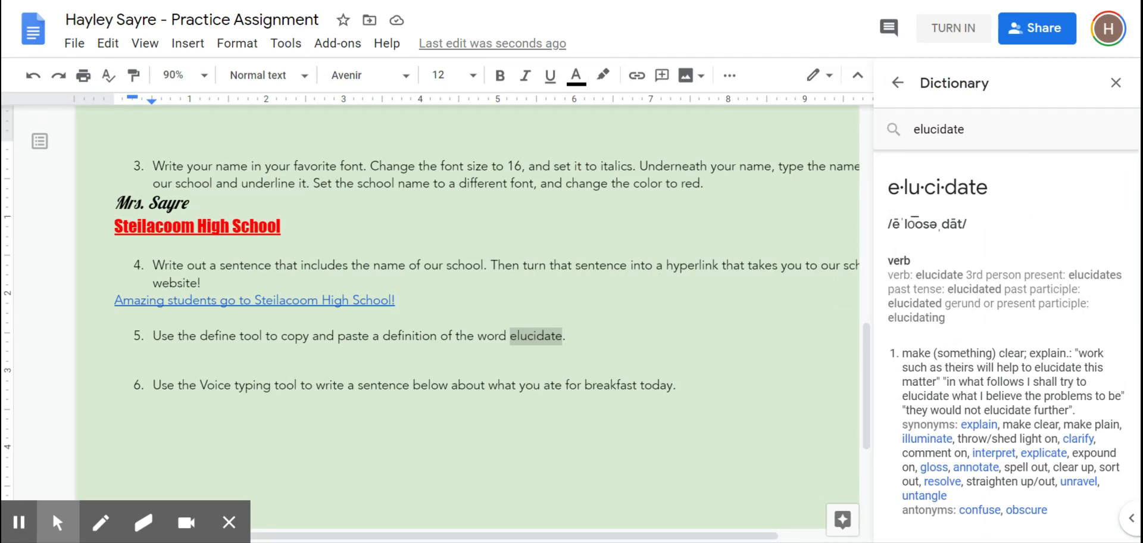
Step: Copy the definition "make (something) clear; explain" from the dictionary and paste it on the blank line under task 5
drag(900, 355, 1067, 357)
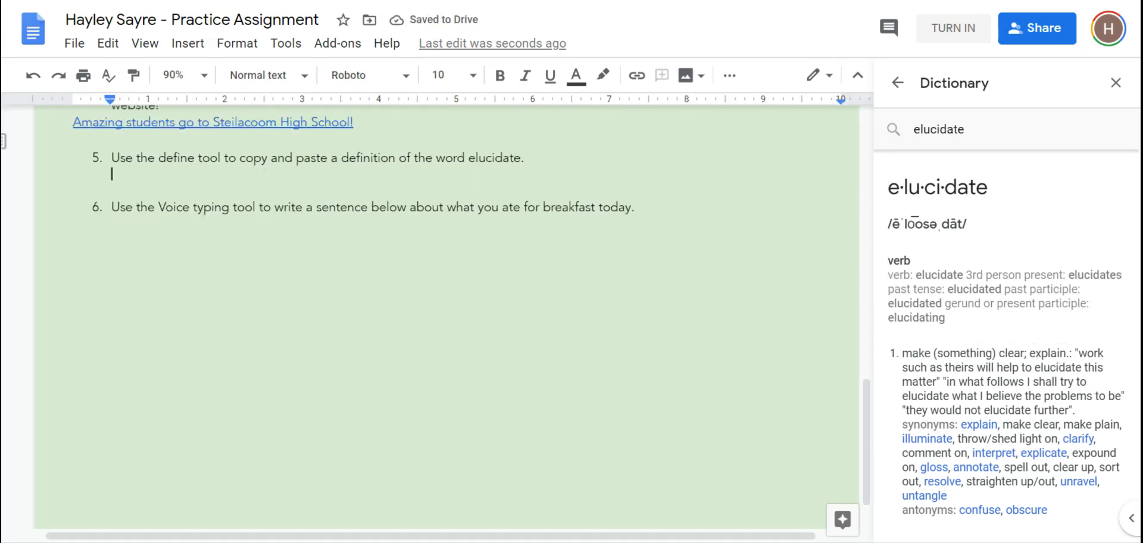
drag(902, 353, 1065, 351)
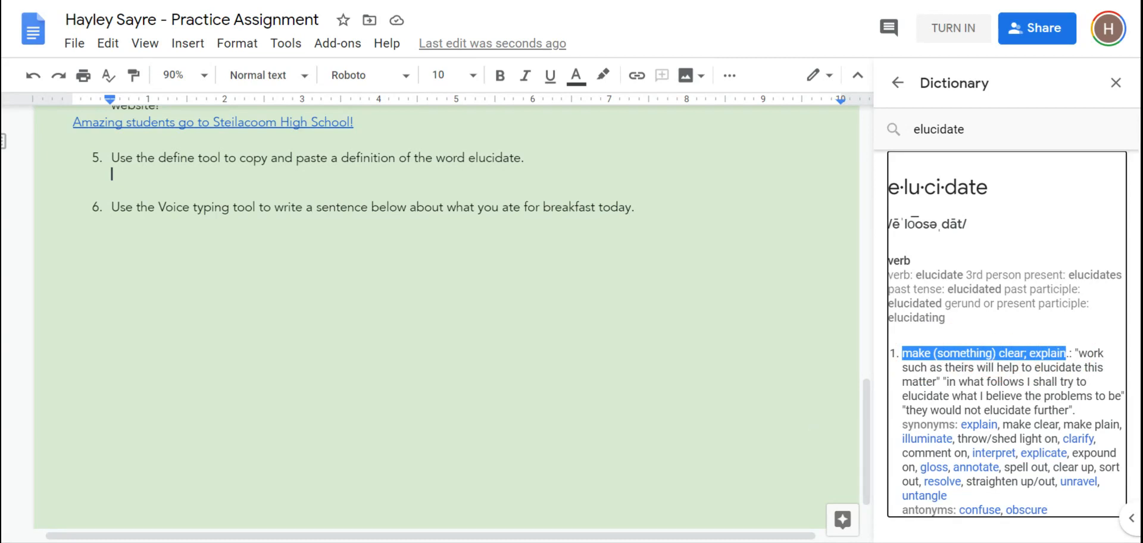
click(939, 372)
click(323, 168)
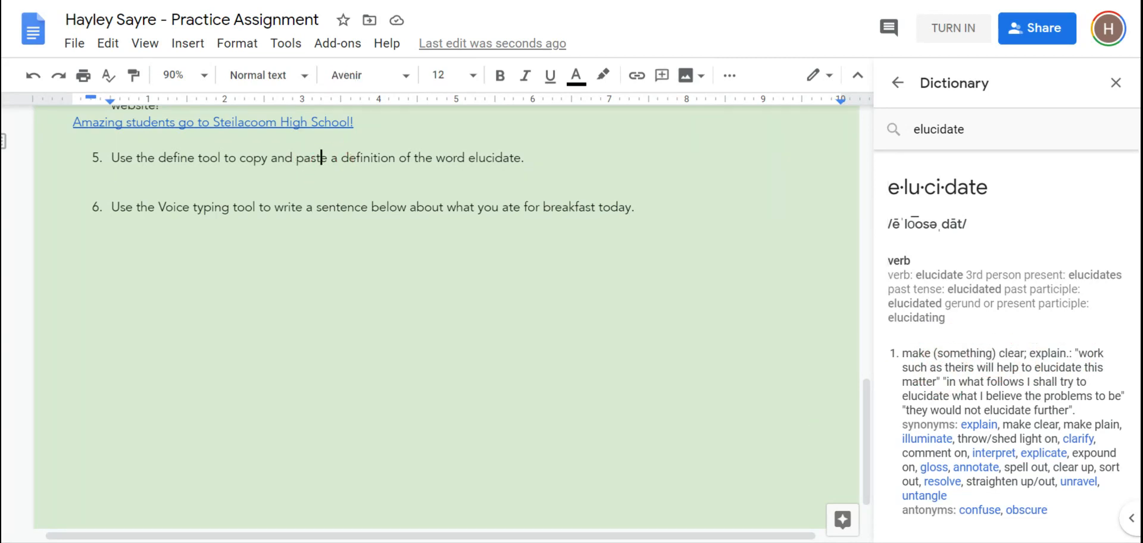
double_click(323, 175)
click(322, 175)
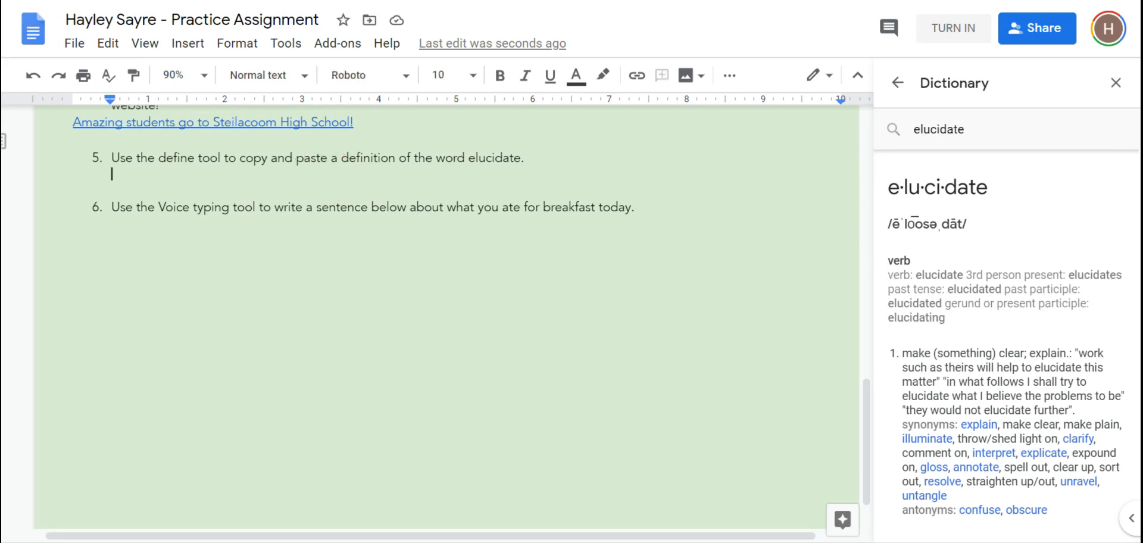
key(ctrl+v)
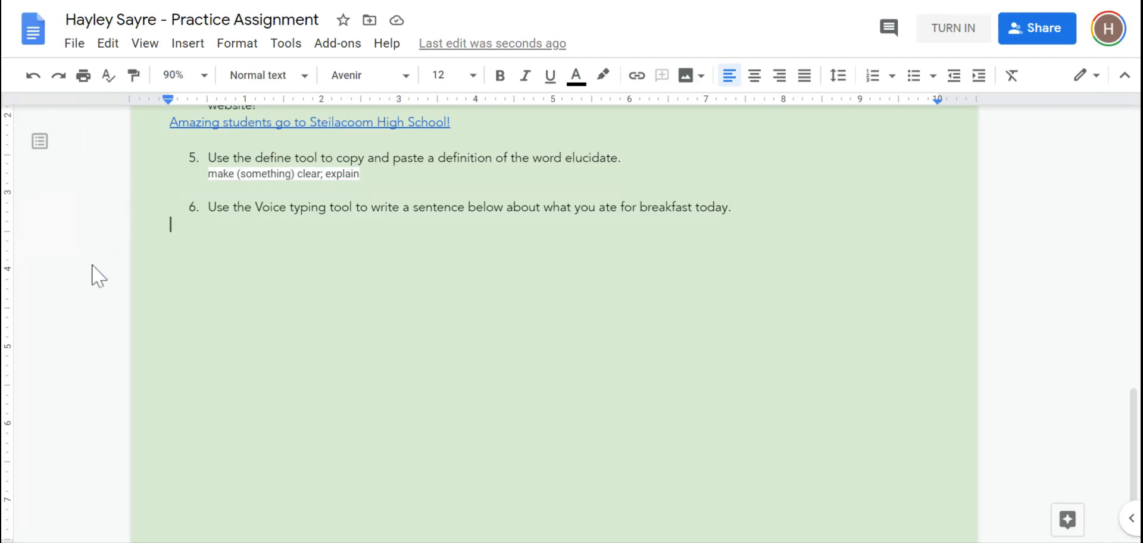
Step: Open the Voice typing tool for the empty line under task 6
click(286, 43)
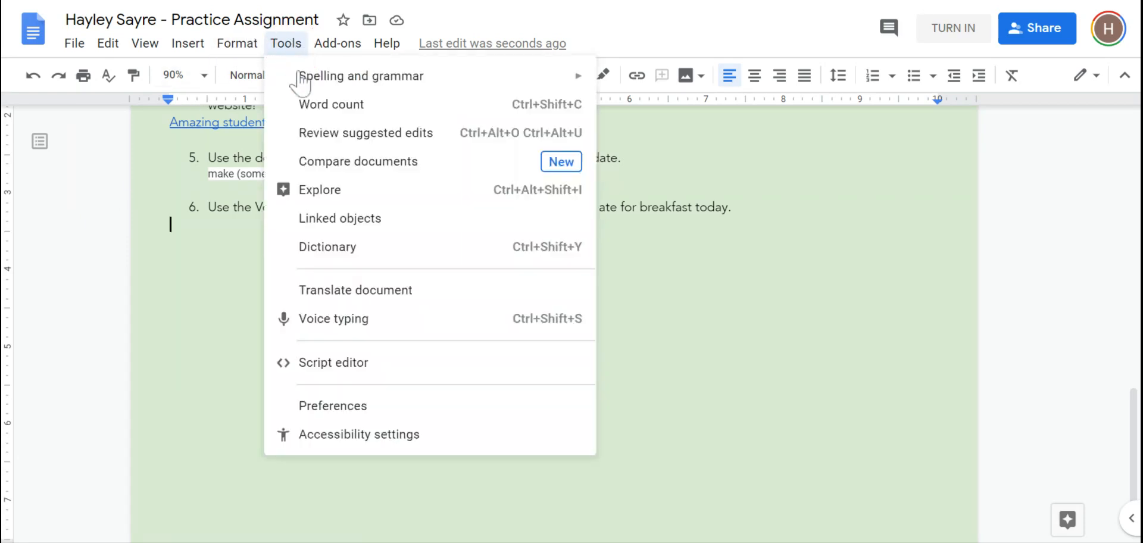
click(327, 331)
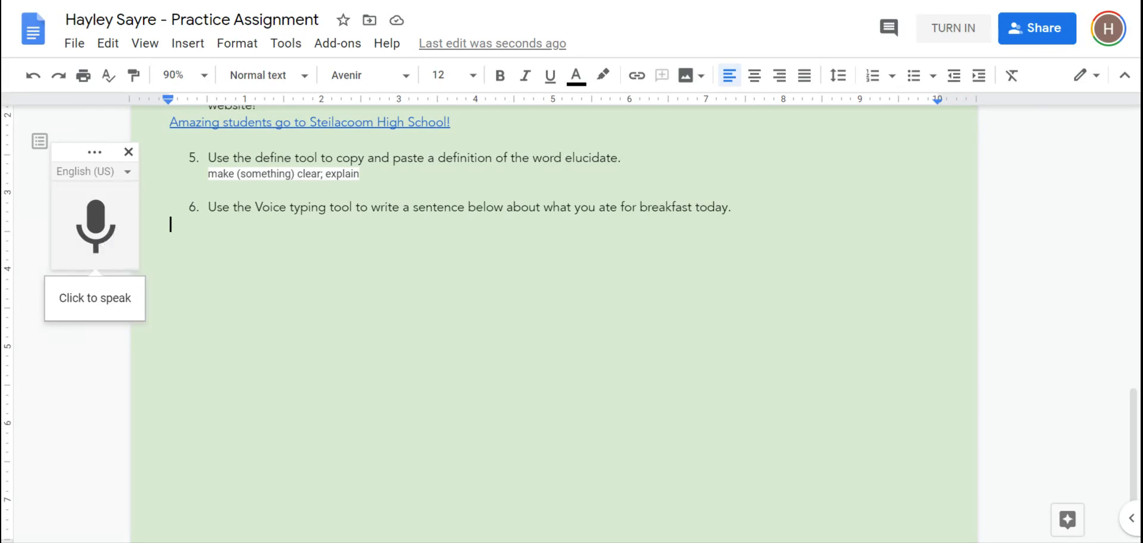
Step: Dictate a test sentence under task 6 about spoken words showing up on the screen, and delete it
click(95, 226)
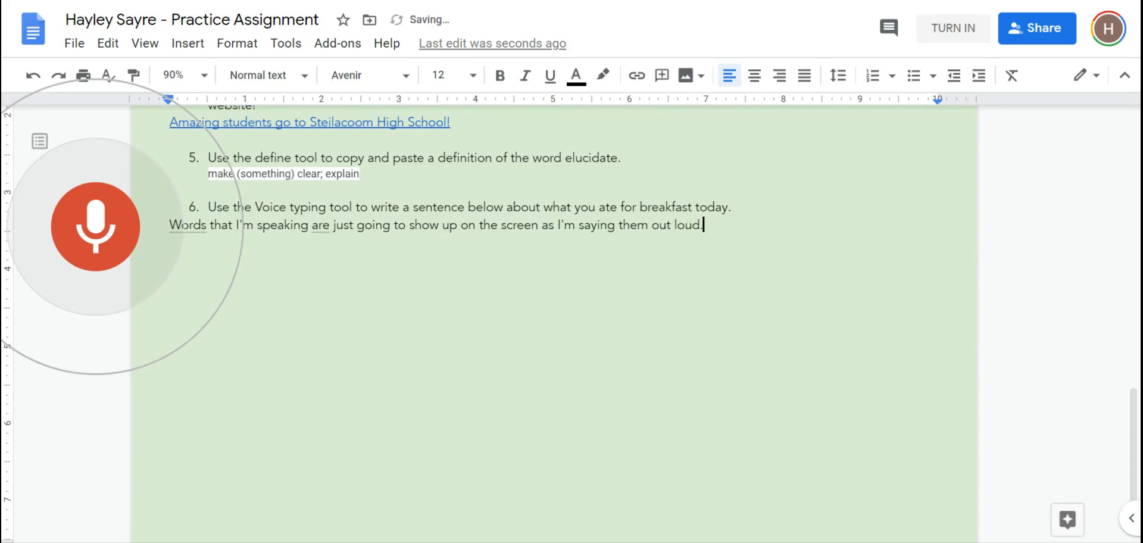
click(98, 231)
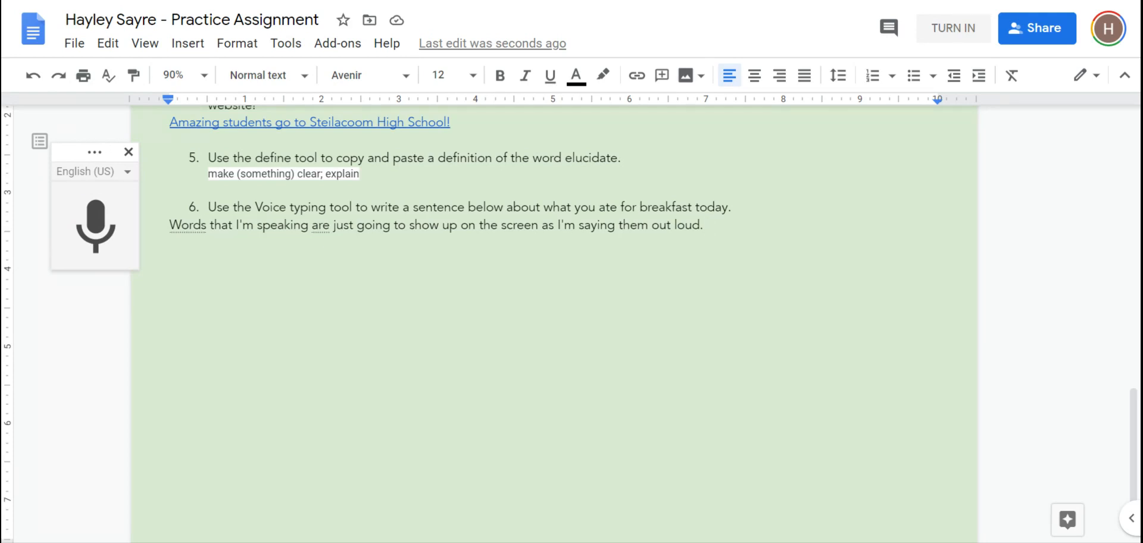
drag(706, 225, 166, 253)
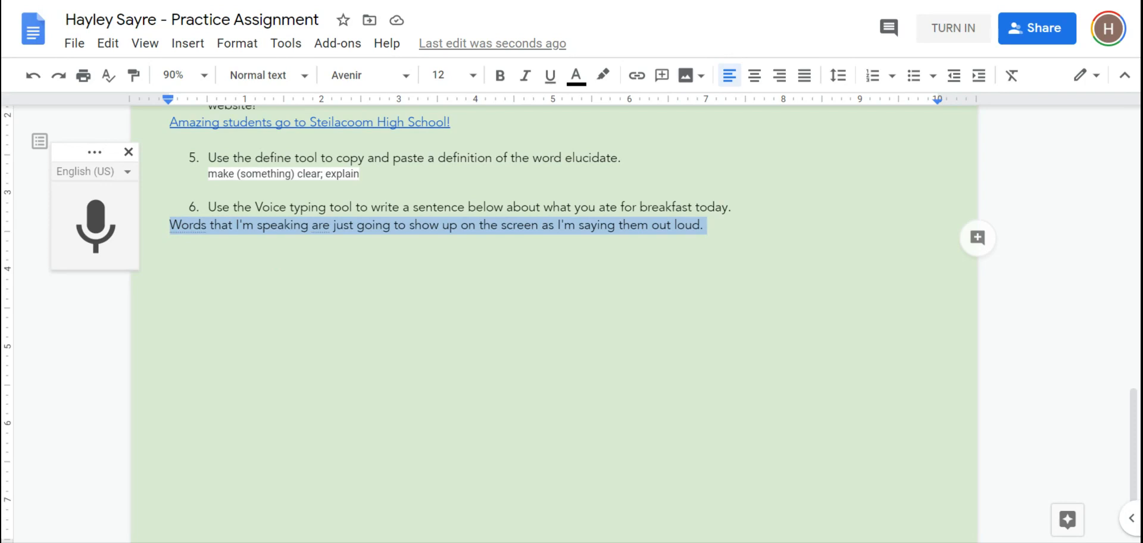
key(BackSpace)
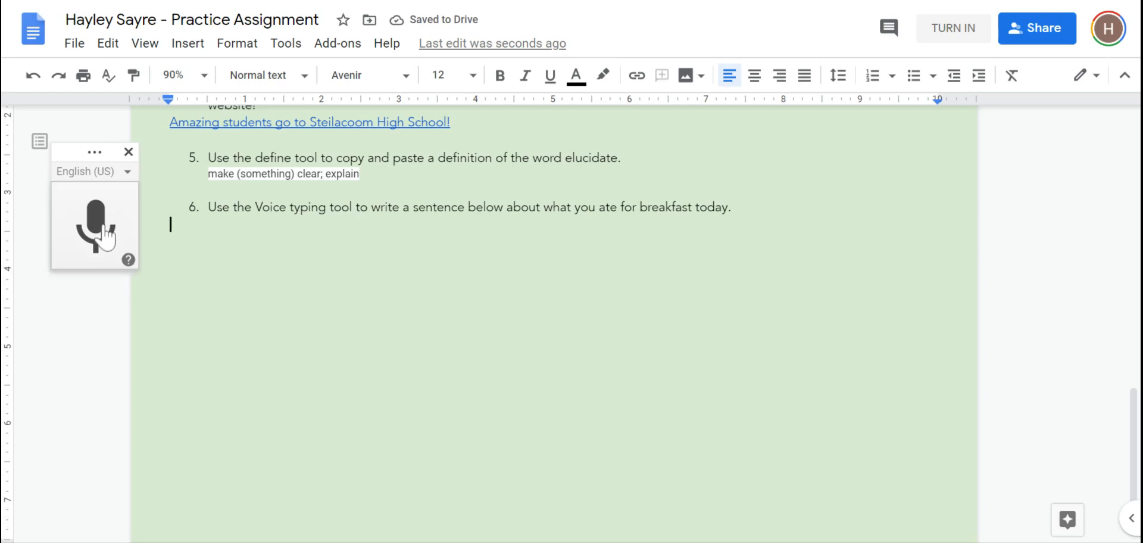
Step: Dictate a breakfast sentence under task 6 and correct it to read "For breakfast today I had a mango smoothie."
click(98, 230)
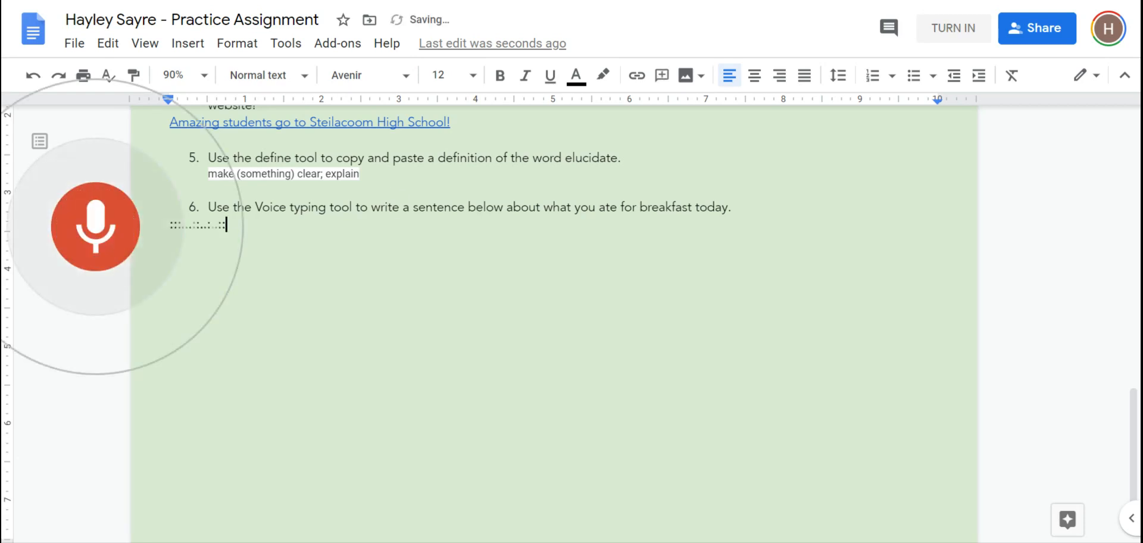
click(93, 226)
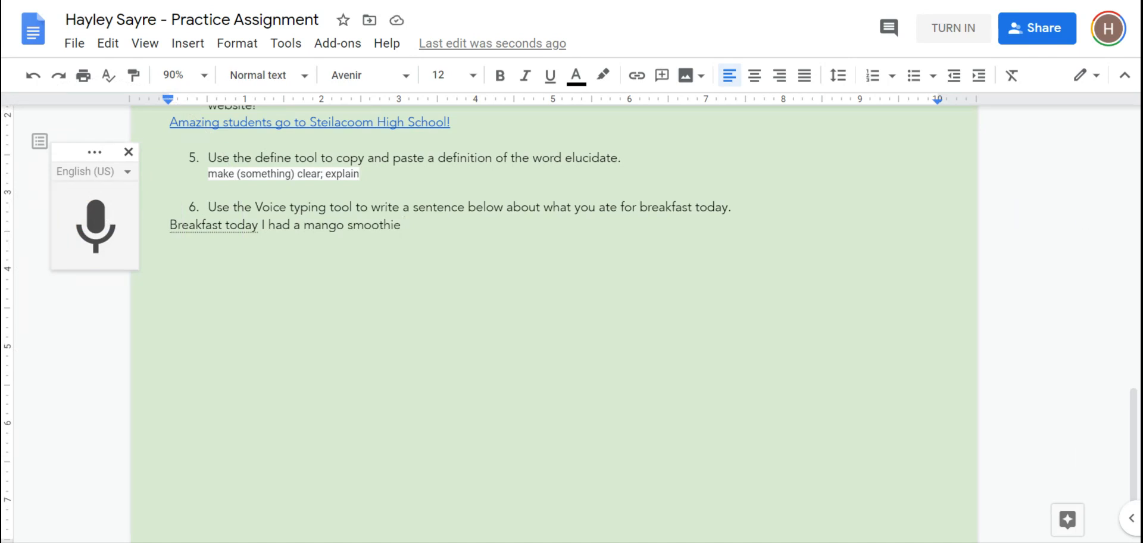
key(Home)
text(For)
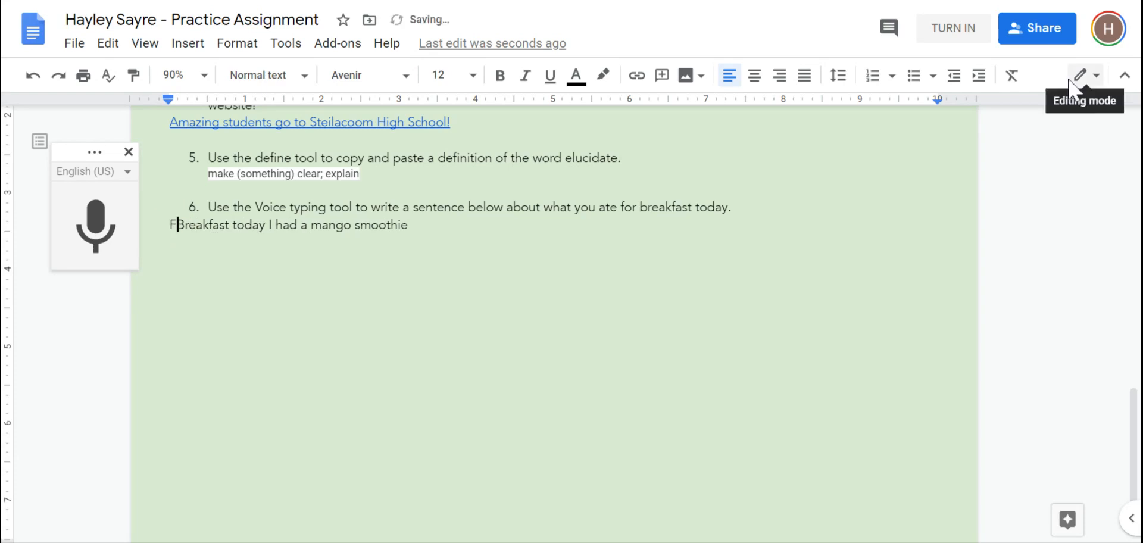
key(Delete)
text(b)
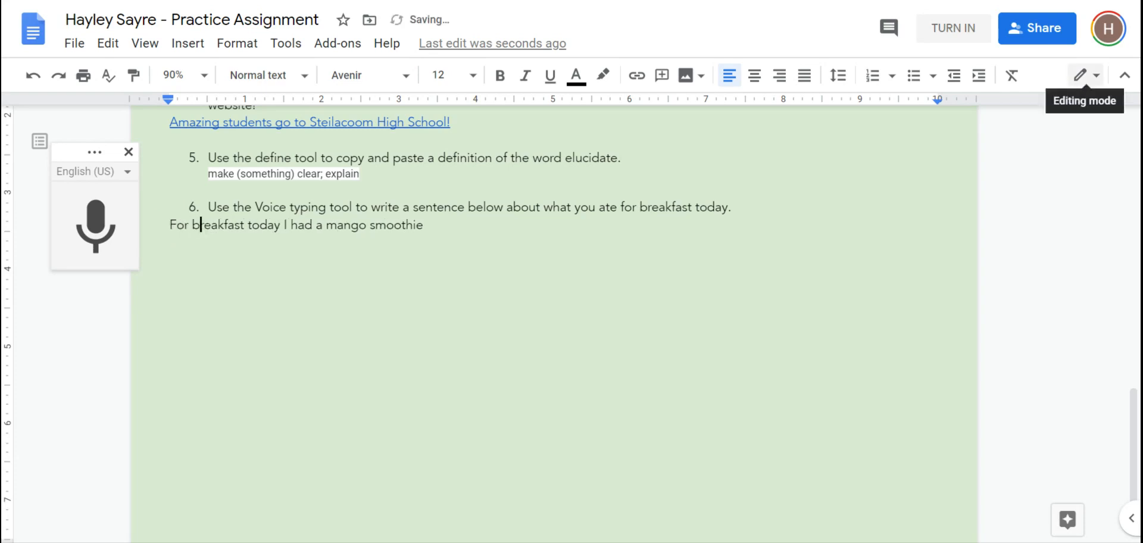
key(End)
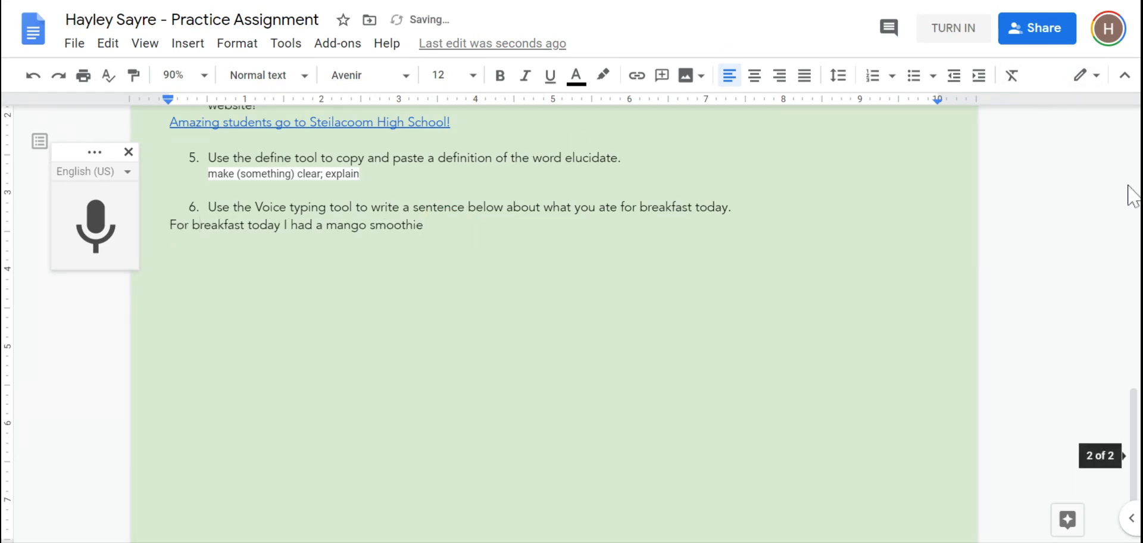
text(.)
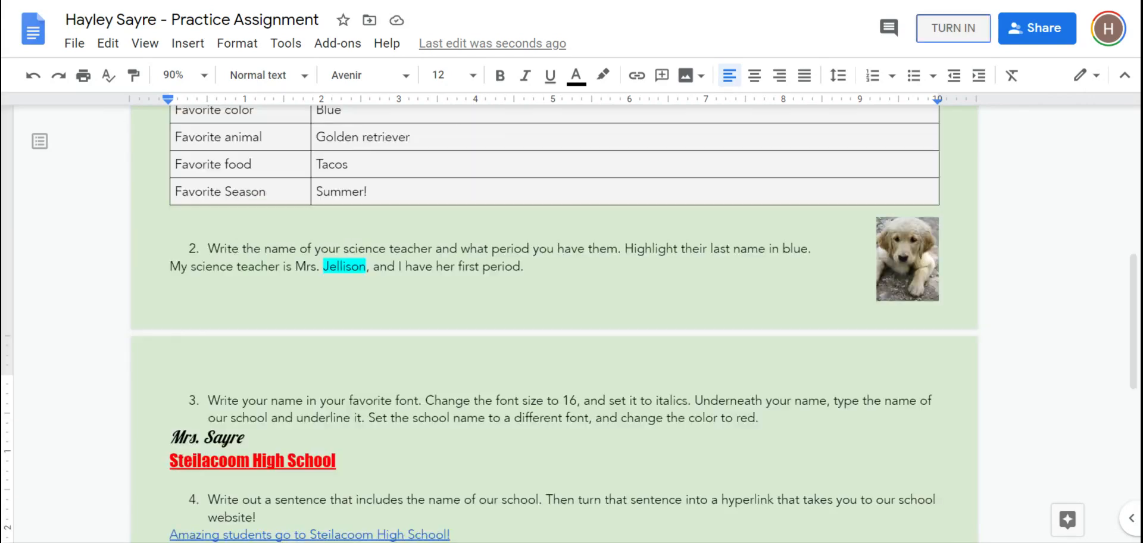
scroll(662, 416, down, 3)
click(662, 417)
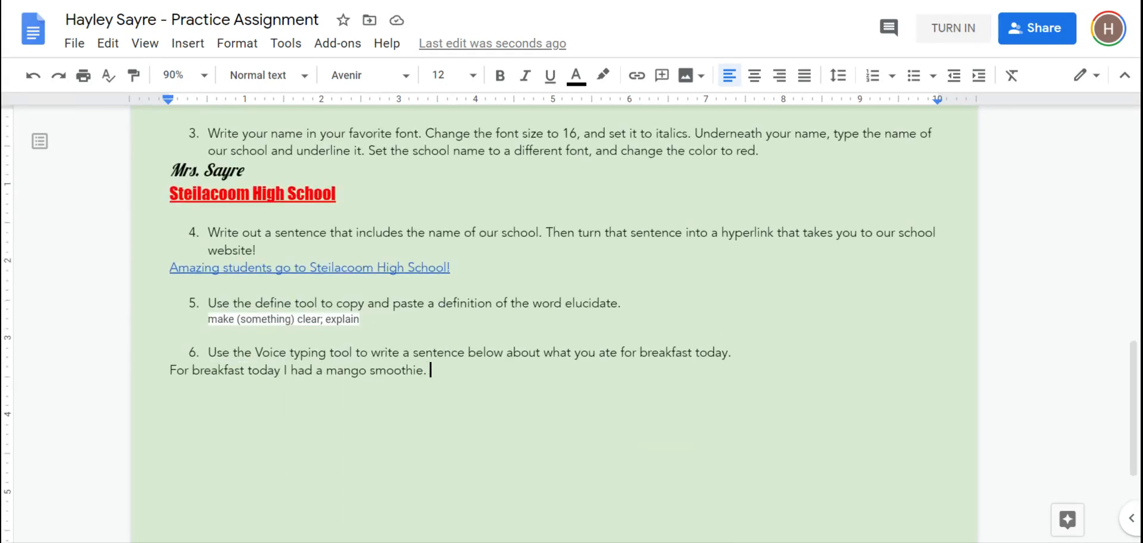
scroll(662, 416, up, 2)
scroll(554, 321, up, 15)
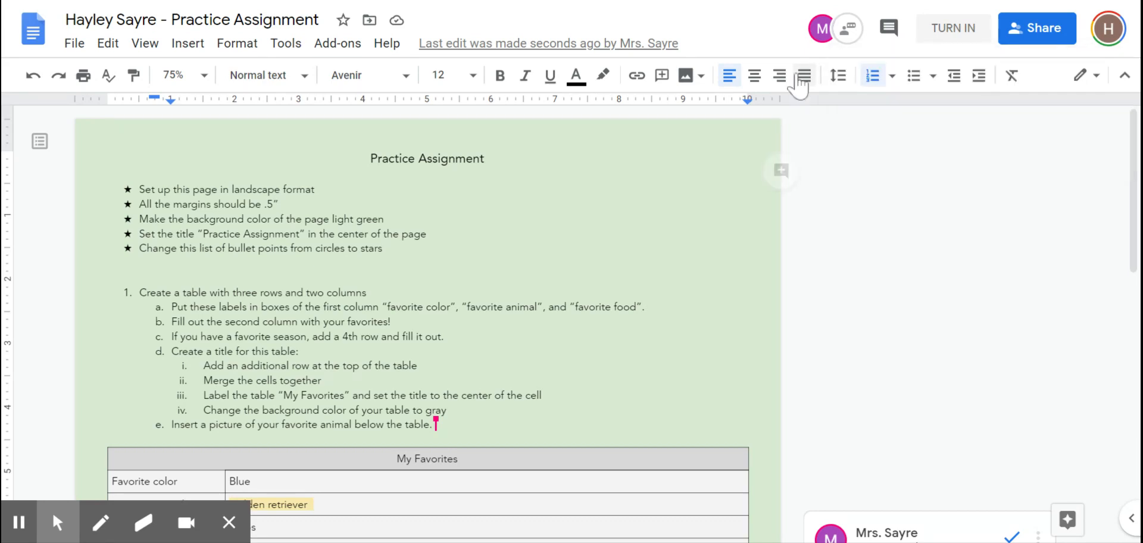
Step: Reply "Yes! My dog's name is Ralphie :)" to the teacher's comment on "Golden retriever" in the favorites table
mouse_move(822, 37)
drag(1137, 141, 1115, 262)
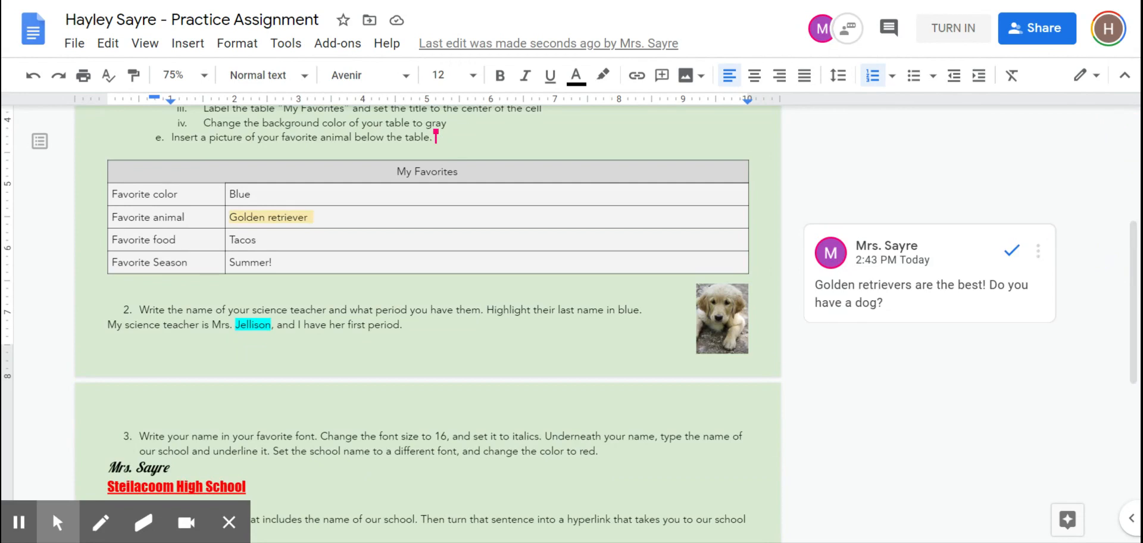
click(833, 294)
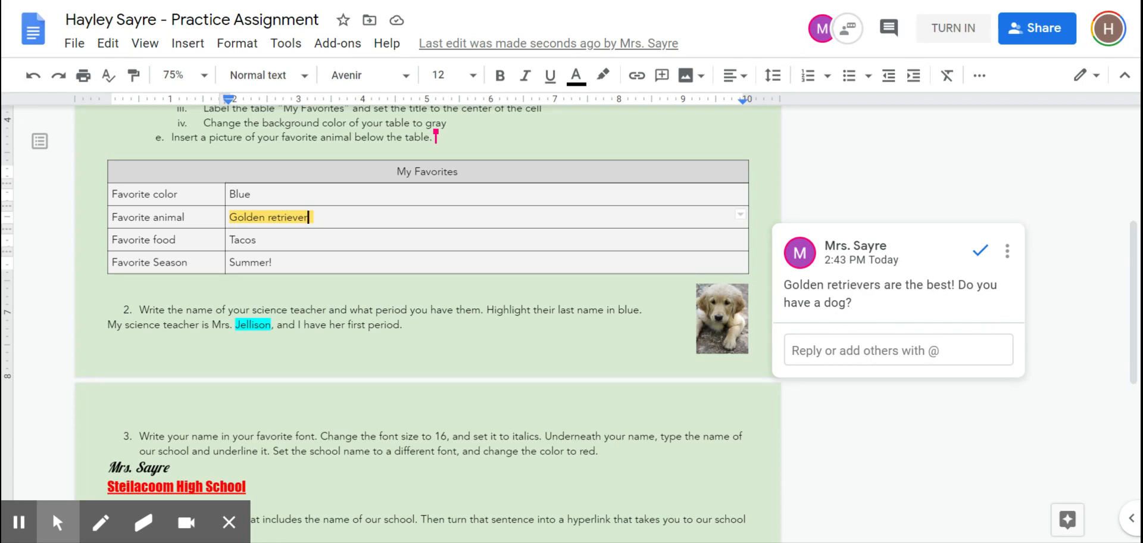
click(866, 351)
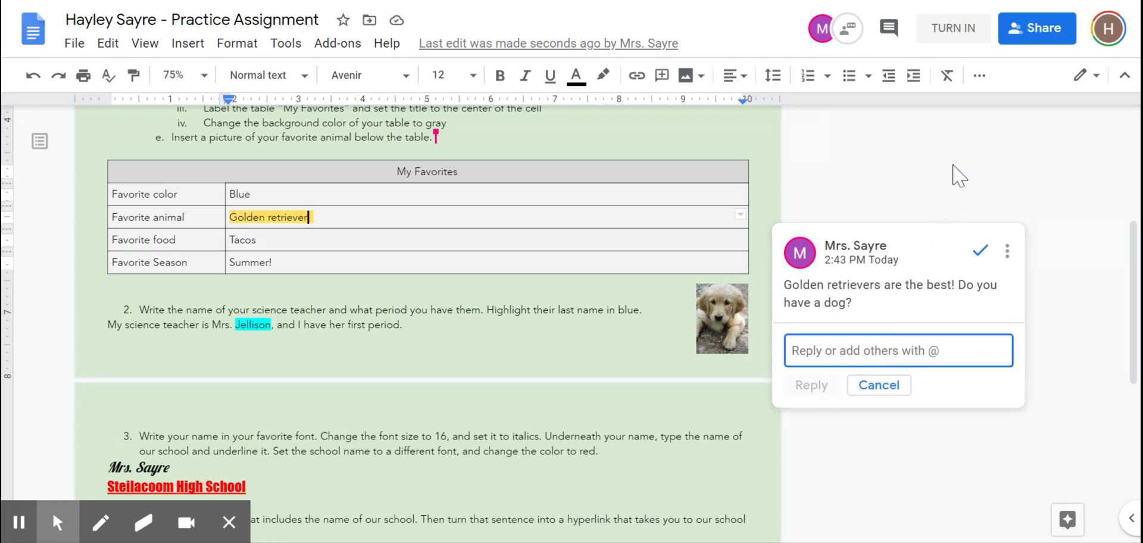
text(Yes)
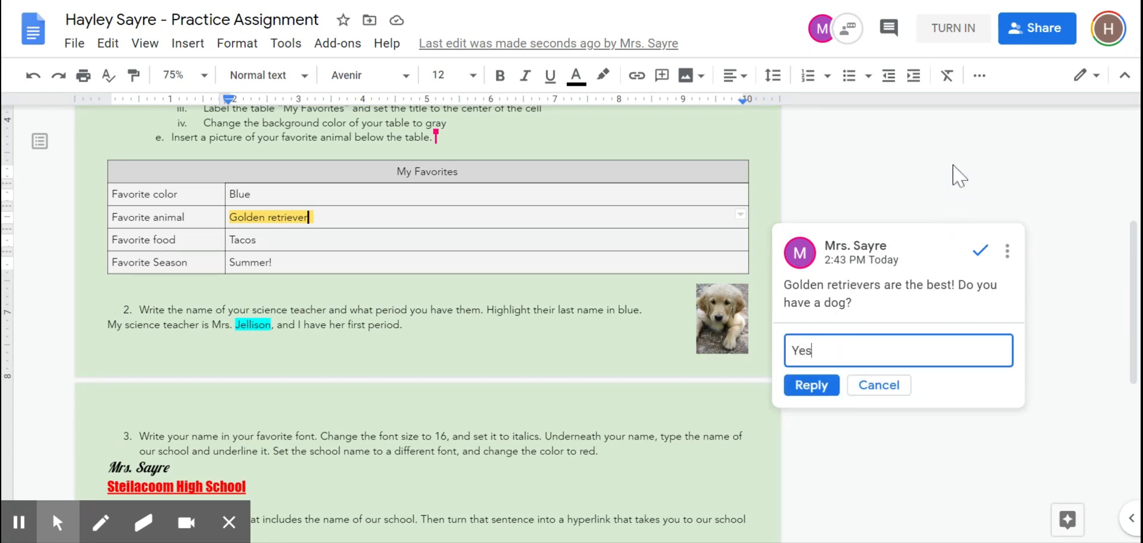
text(! My dog's )
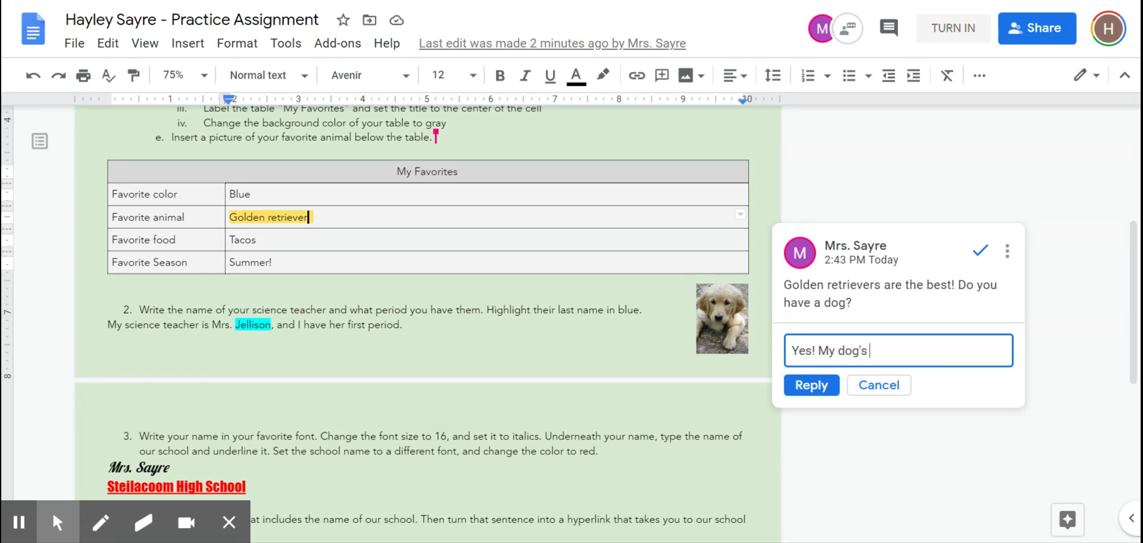
text(name is Ralphie :))
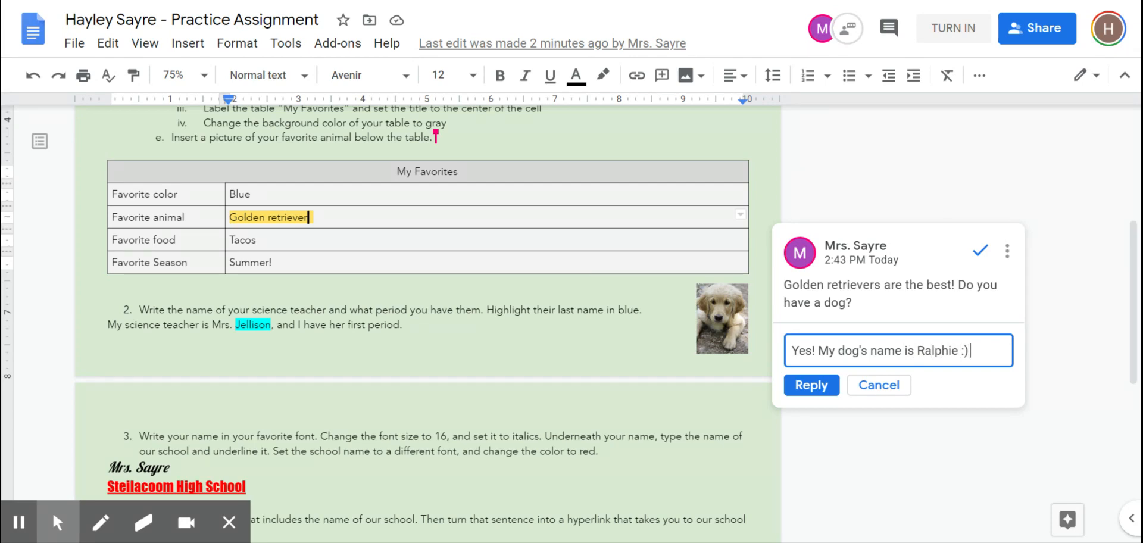
click(811, 385)
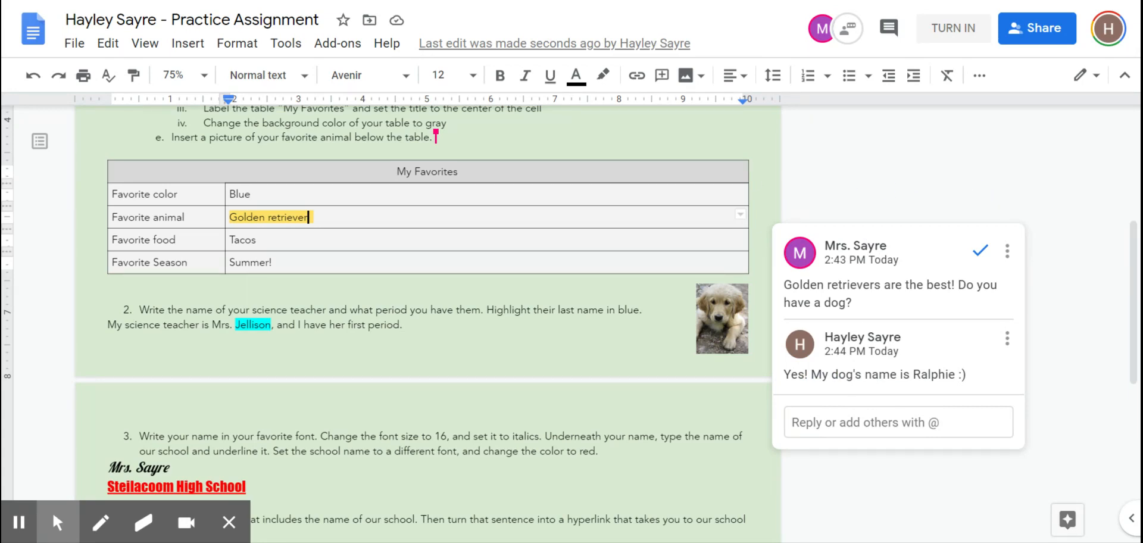
Step: Add the comment "Please help me understand how to make a table." to the task 1 line "Create a table with three rows and two columns"
scroll(427, 298, up, 5)
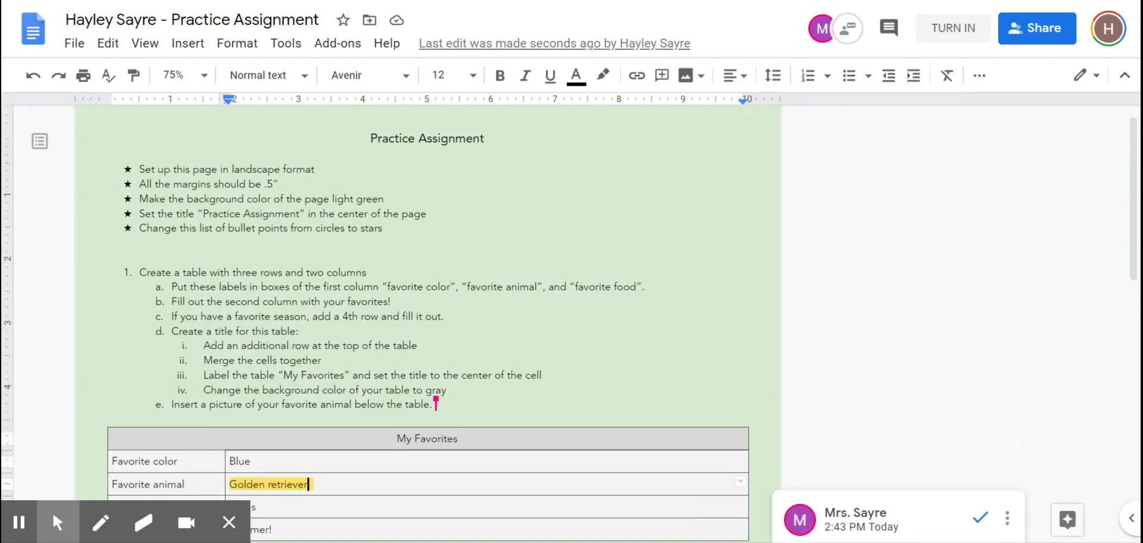
drag(139, 272, 367, 273)
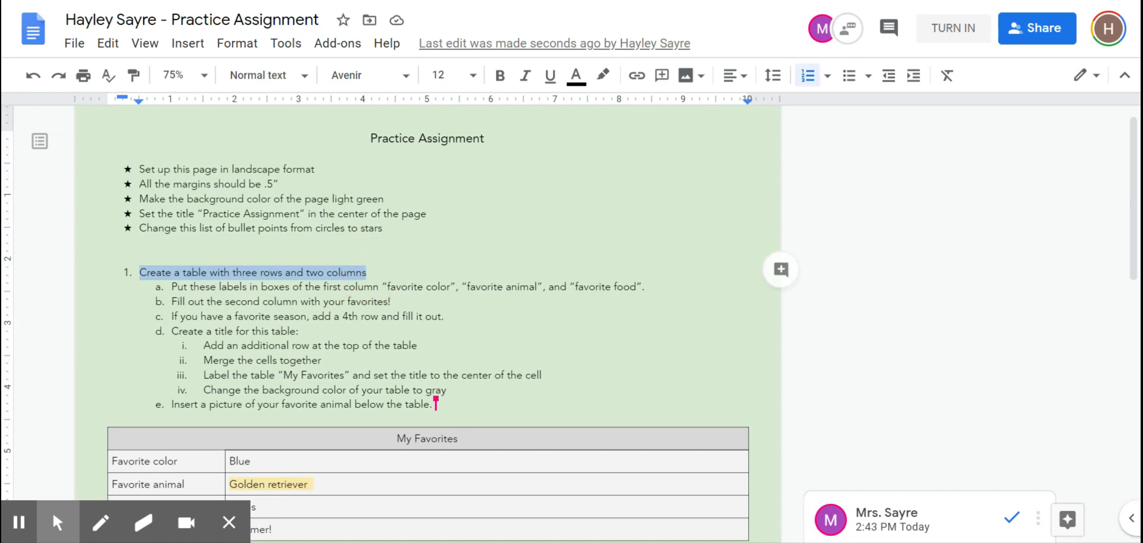
click(781, 271)
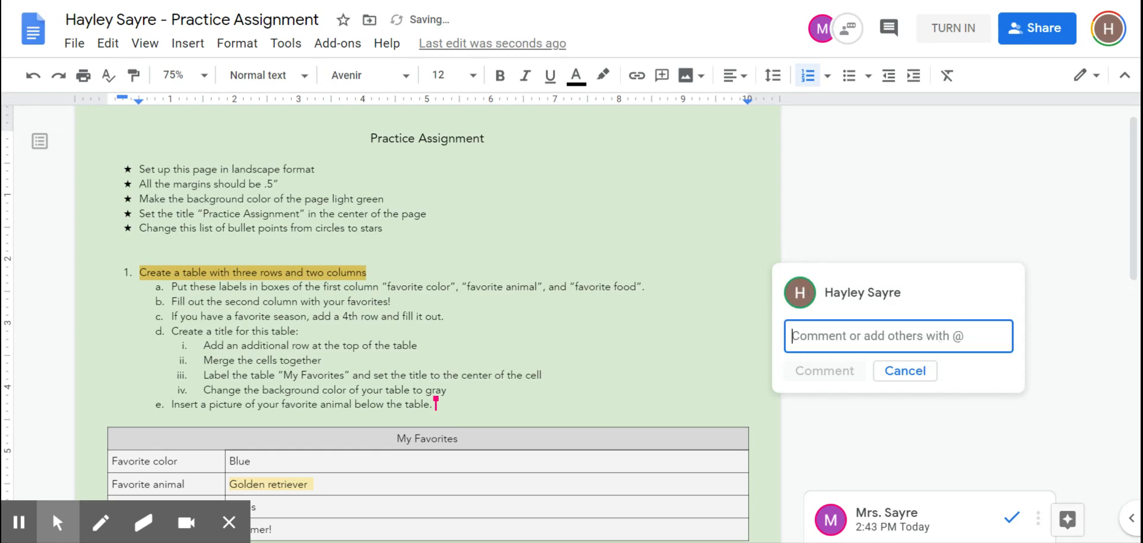
text(Ple)
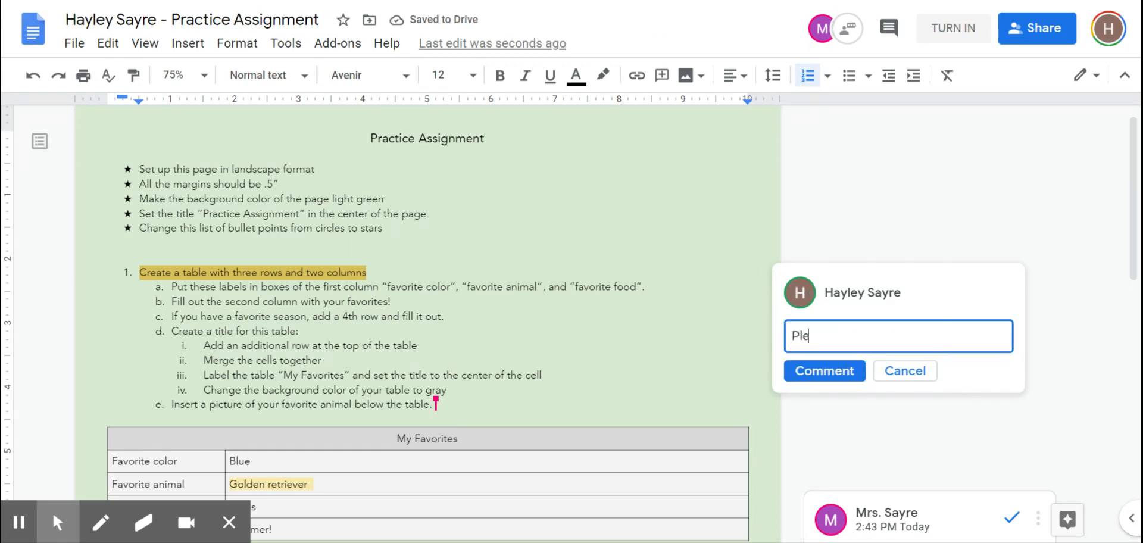
text(ase help me und)
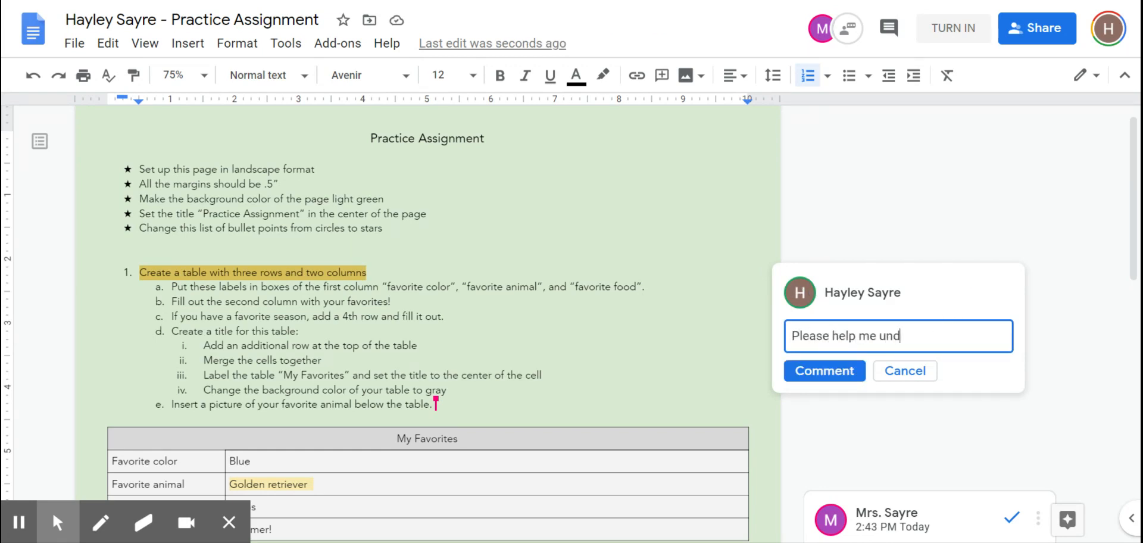
text(erstand how to make)
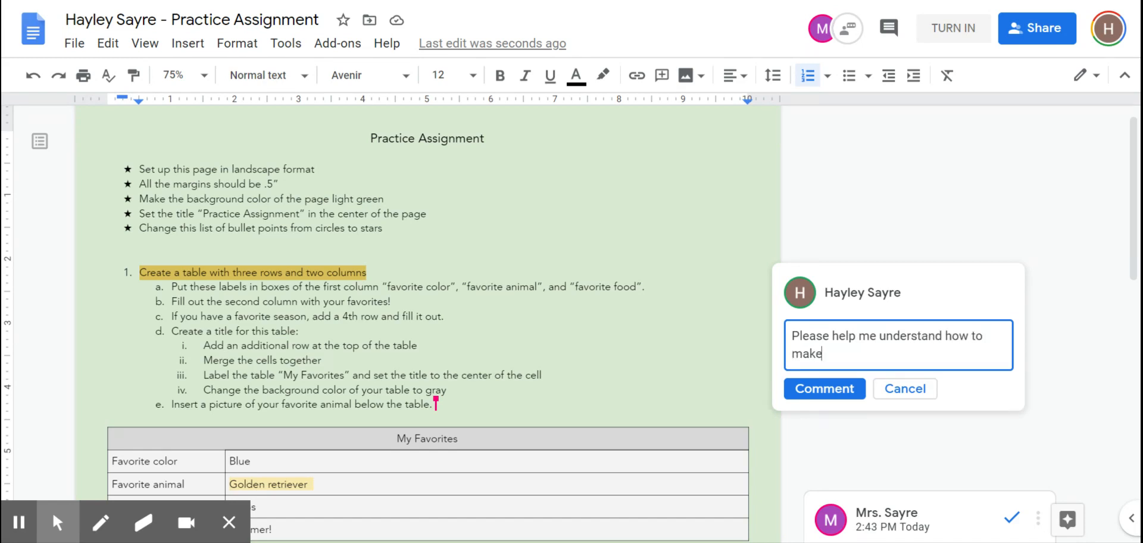
text( a table.)
click(833, 389)
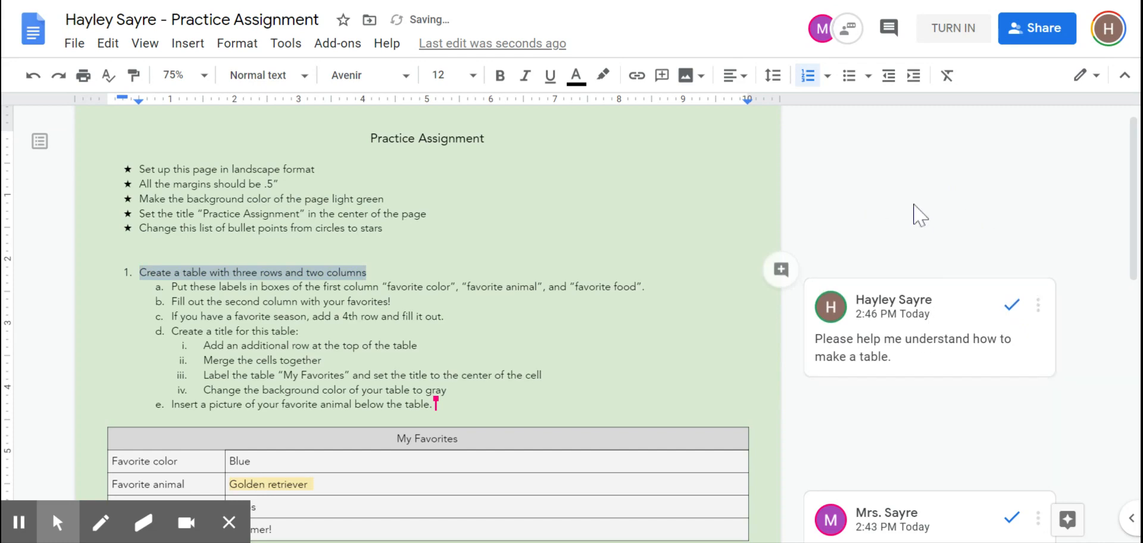
scroll(917, 197, up, 1)
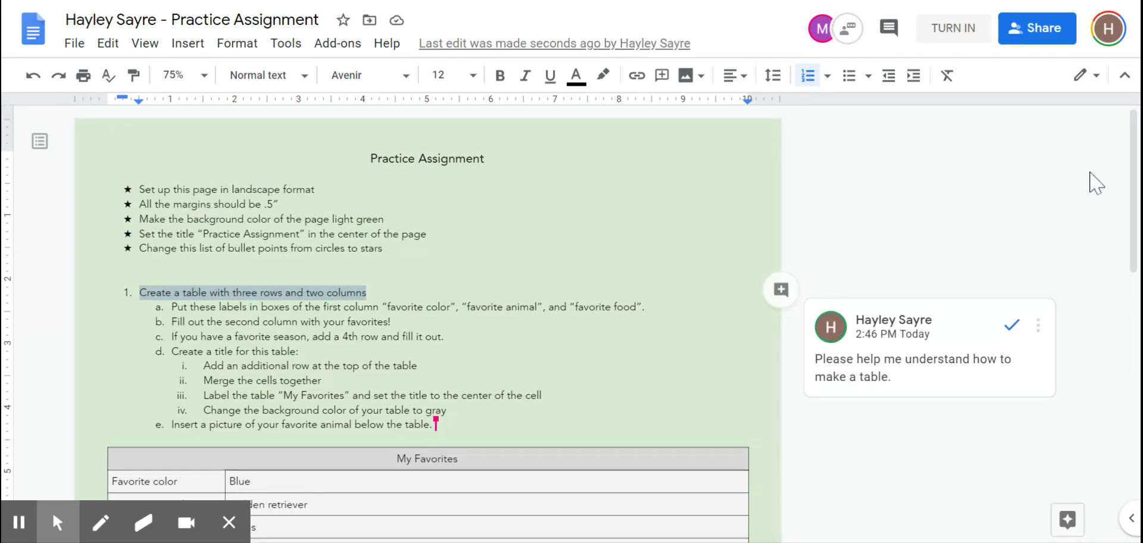